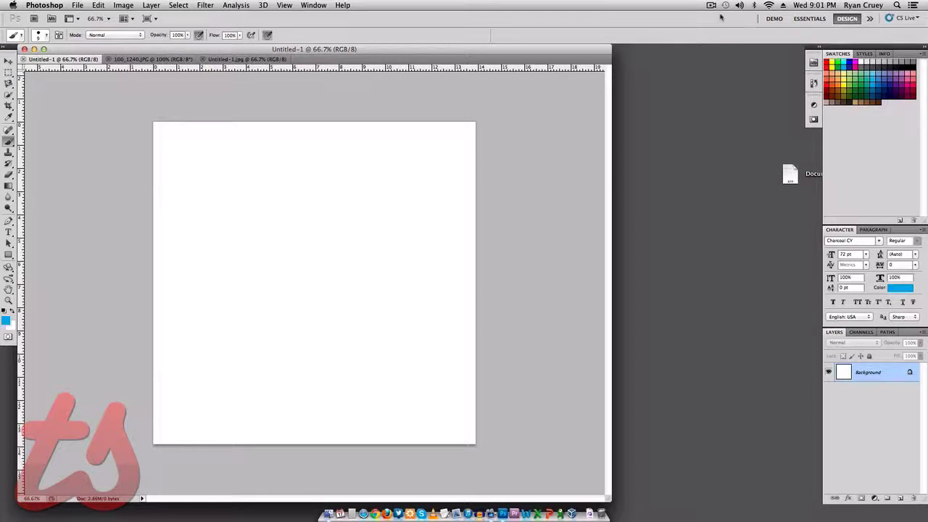
# Draw a blue downward-pointing triangle in the canvas's upper middle with the Pen tool in Shape Layers mode, and move it to the center
pyautogui.press('p')
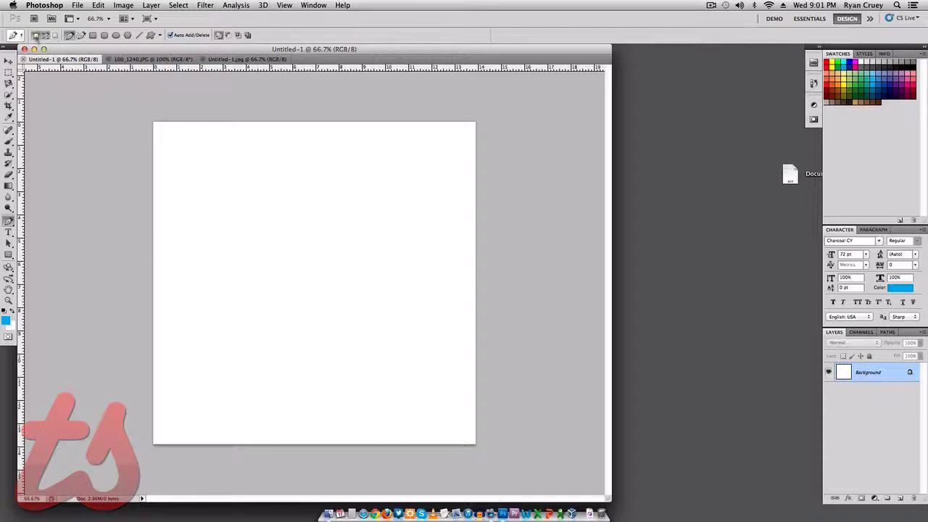
pyautogui.click(35, 35)
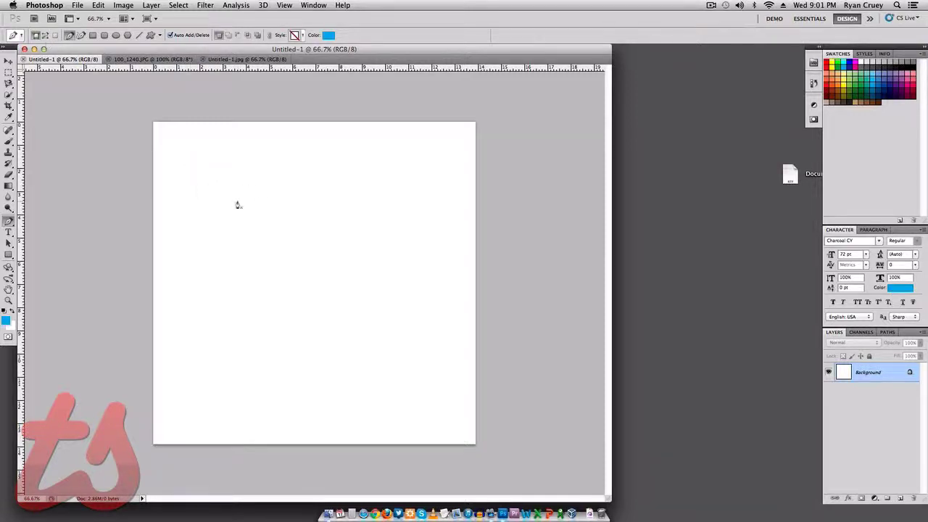
pyautogui.click(238, 201)
pyautogui.click(392, 204)
pyautogui.click(312, 249)
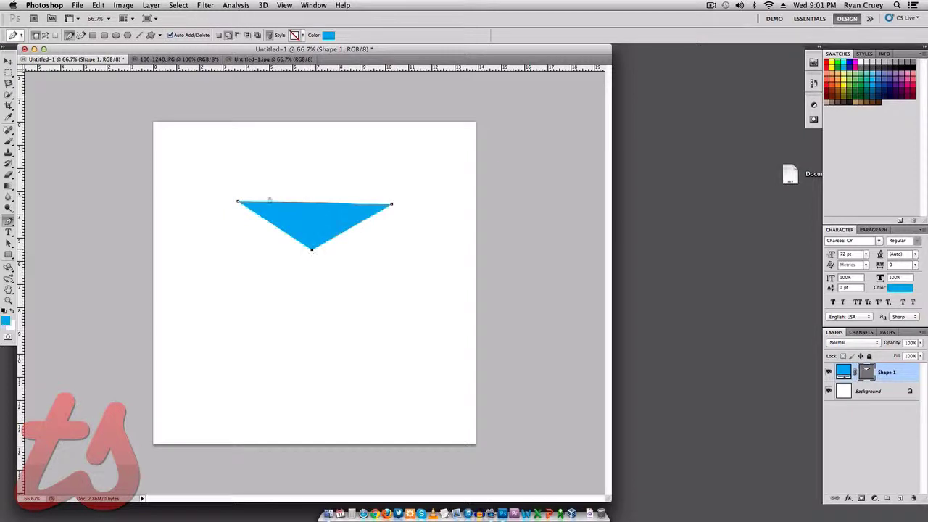
pyautogui.click(238, 207)
pyautogui.press('v')
pyautogui.moveTo(235, 273); pyautogui.dragTo(380, 308)
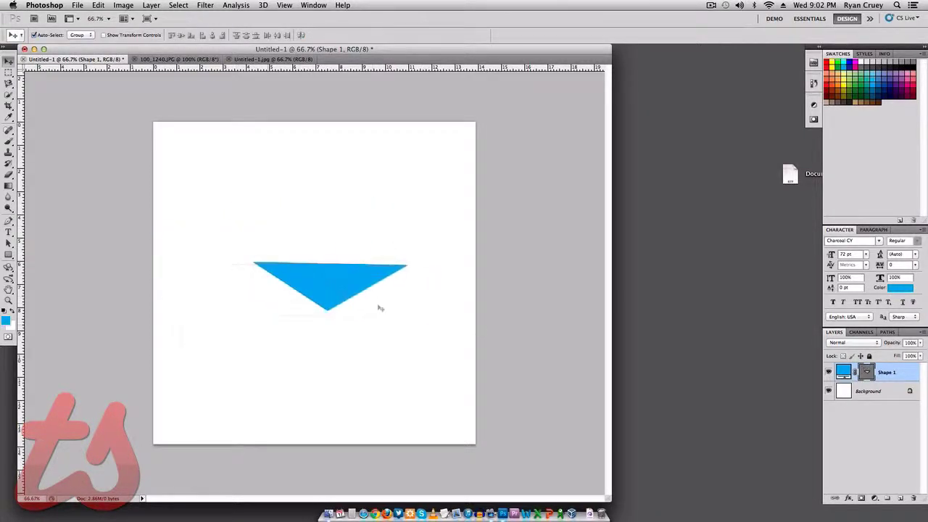
# Delete the triangle's vector mask and remove its shape layer
pyautogui.click(913, 499)
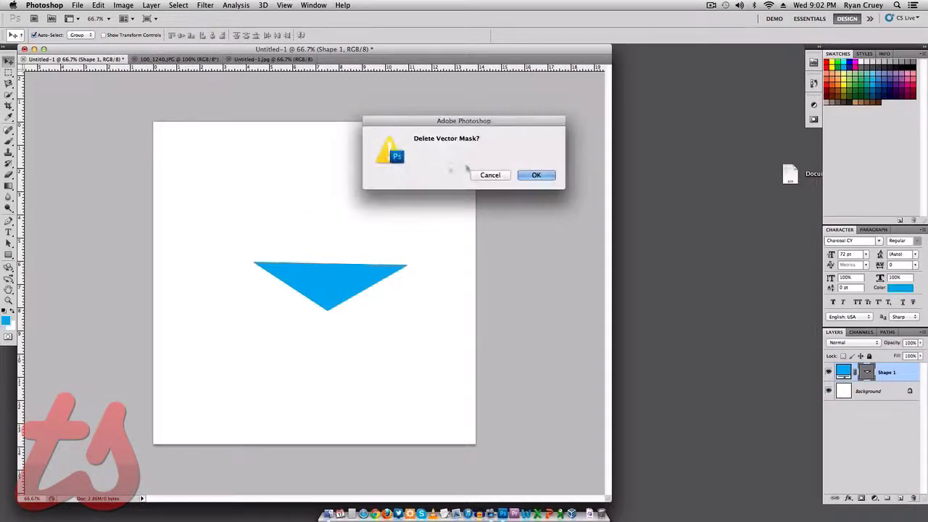
pyautogui.click(527, 178)
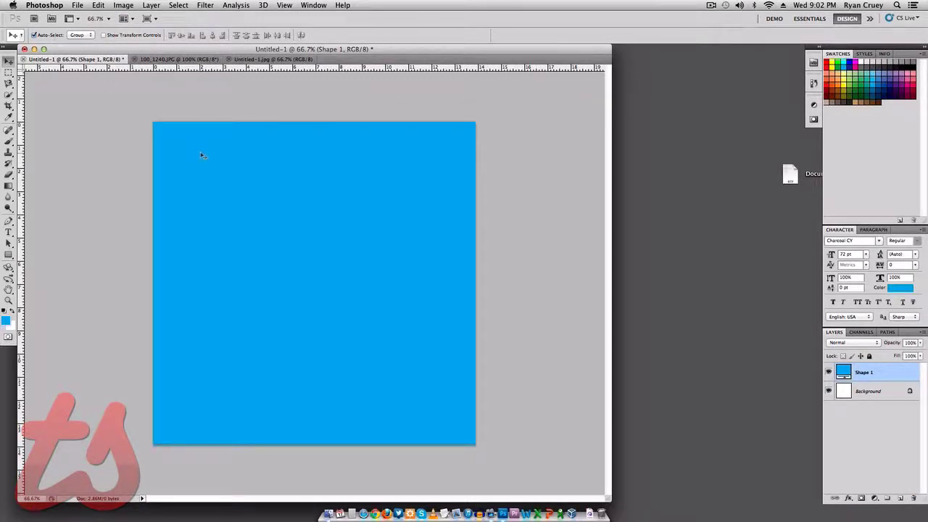
pyautogui.press('p')
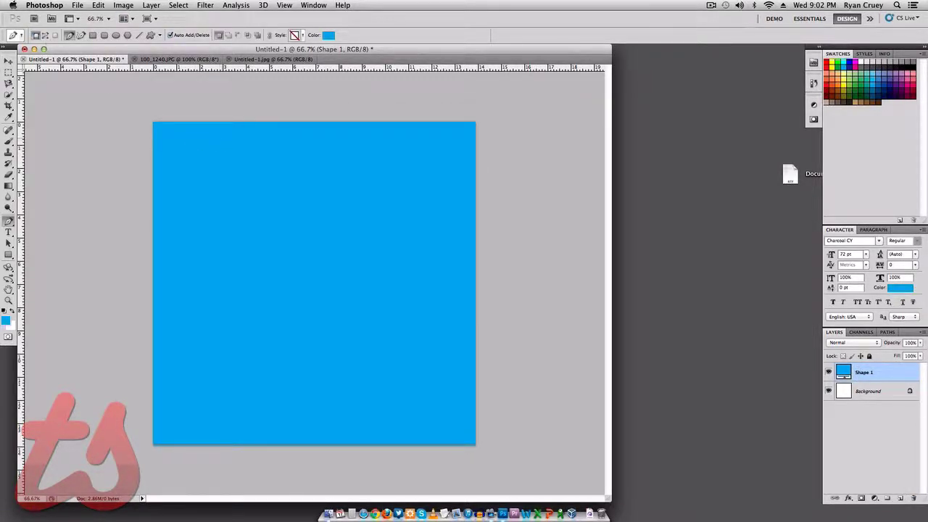
pyautogui.keyDown('alt'); pyautogui.click(913, 499); pyautogui.keyUp('alt')
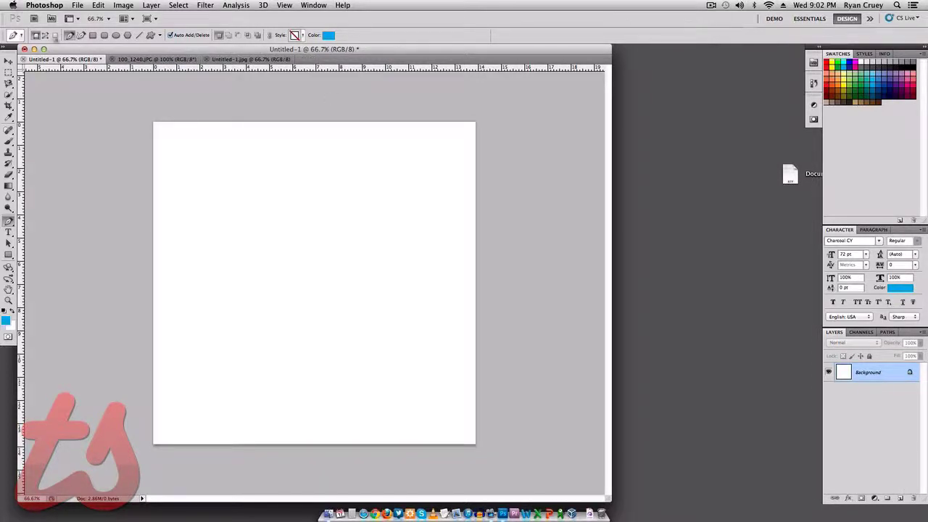
# Using the Pen tool in Paths mode on a new layer, draw an open curved path with a U-shaped dip, undoing the stray last segment
pyautogui.click(45, 34)
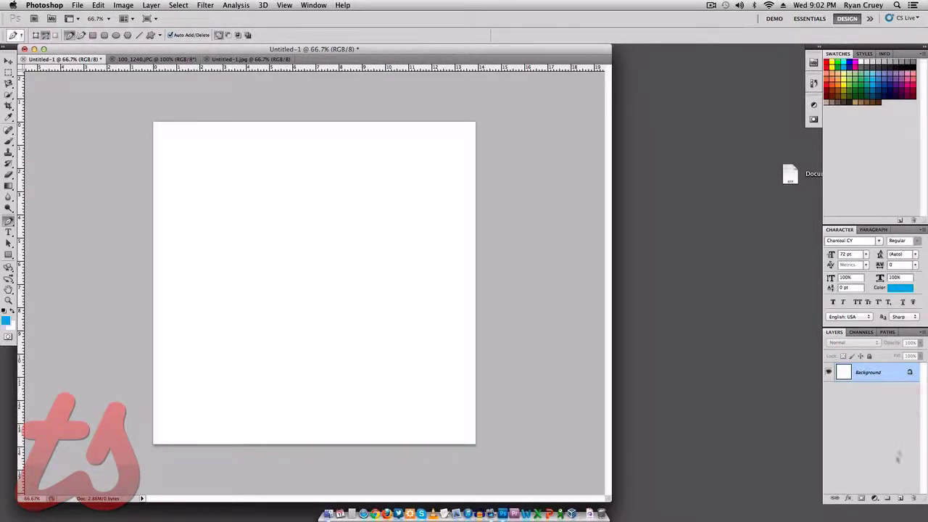
pyautogui.click(900, 498)
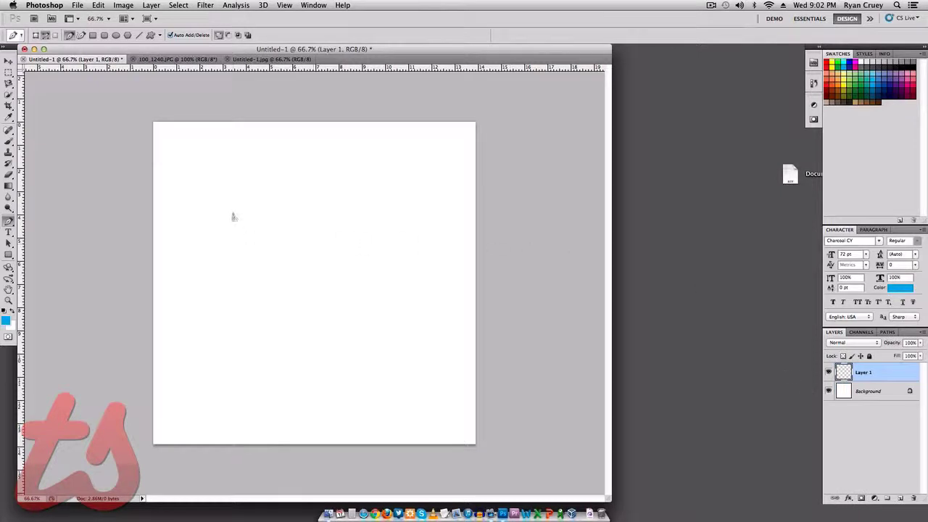
pyautogui.moveTo(298, 245); pyautogui.dragTo(334, 348)
pyautogui.keyDown('alt'); pyautogui.click(319, 320); pyautogui.keyUp('alt')
pyautogui.moveTo(377, 268); pyautogui.dragTo(386, 180)
pyautogui.keyDown('alt'); pyautogui.click(377, 268); pyautogui.keyUp('alt')
pyautogui.moveTo(348, 268); pyautogui.dragTo(271, 283)
pyautogui.press('super+z')
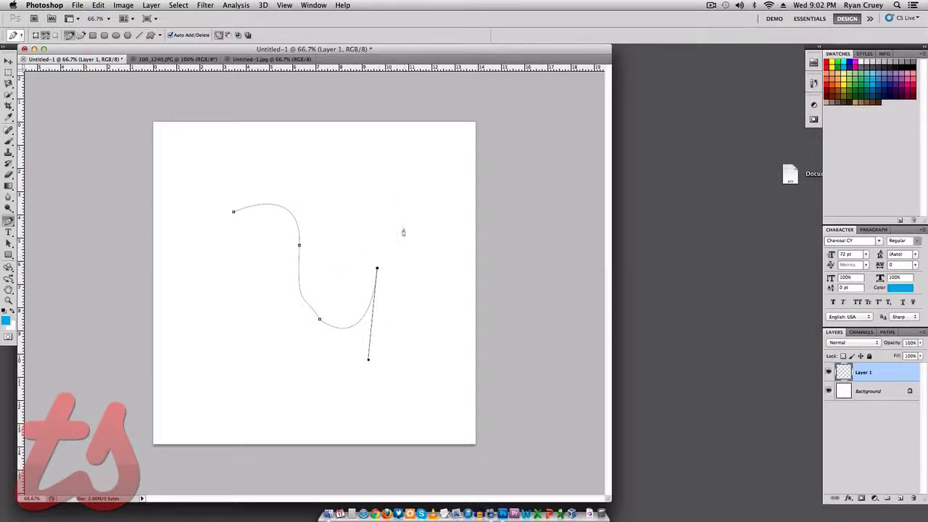
# Extend the open path upward from its right end with two scalloped curves and a short hooked end near the canvas's upper right
pyautogui.moveTo(404, 216); pyautogui.dragTo(480, 210)
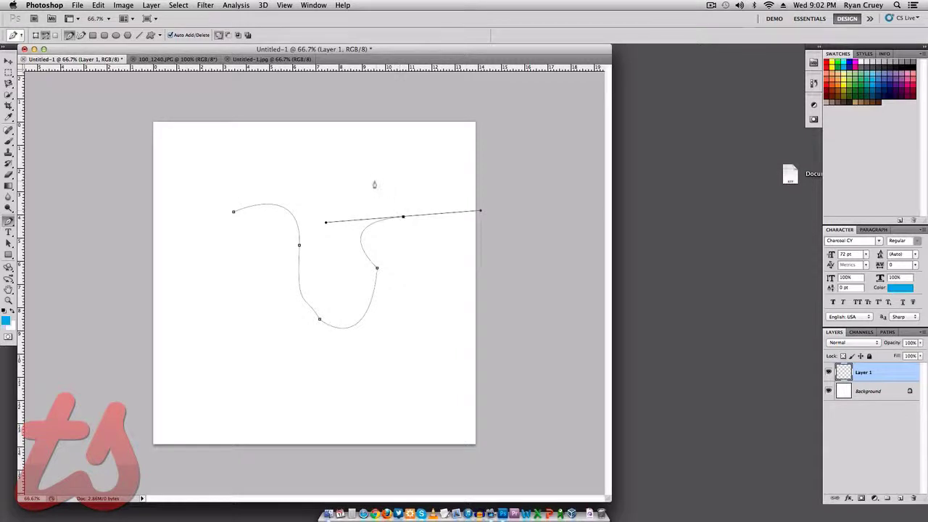
pyautogui.moveTo(374, 184); pyautogui.dragTo(416, 176)
pyautogui.press('super+z')
pyautogui.click(403, 217)
pyautogui.moveTo(400, 166); pyautogui.dragTo(491, 132)
pyautogui.click(400, 165)
pyautogui.moveTo(404, 170); pyautogui.dragTo(405, 194)
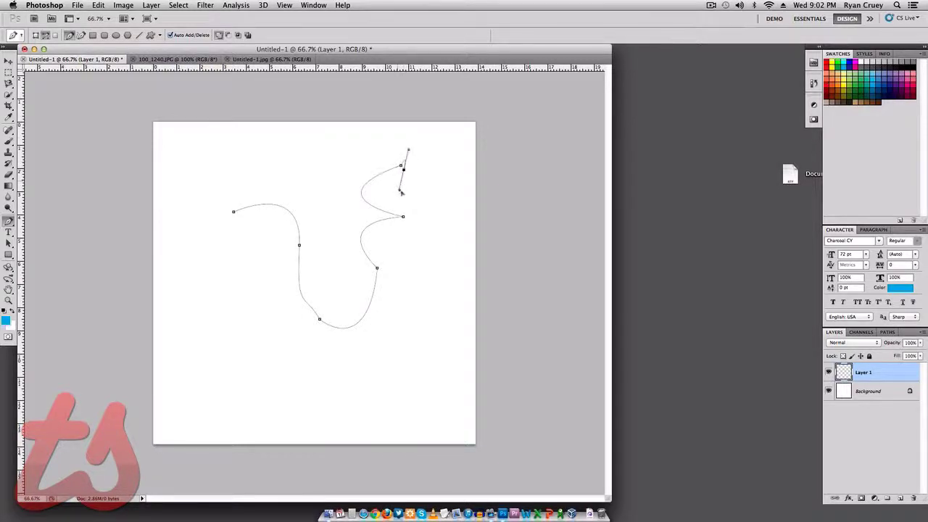
# Stroke the work path with the Brush in the blue foreground color, and undo the stroke
pyautogui.click(887, 334)
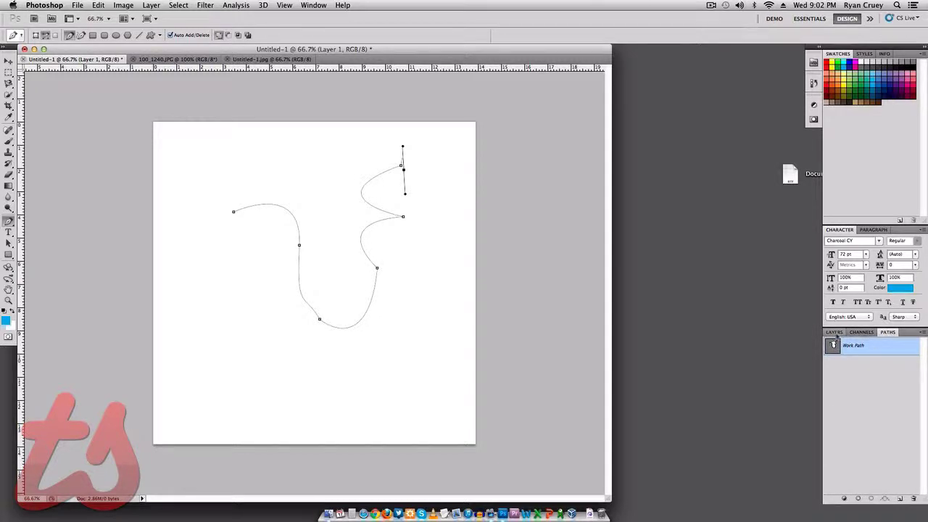
pyautogui.rightClick(864, 346)
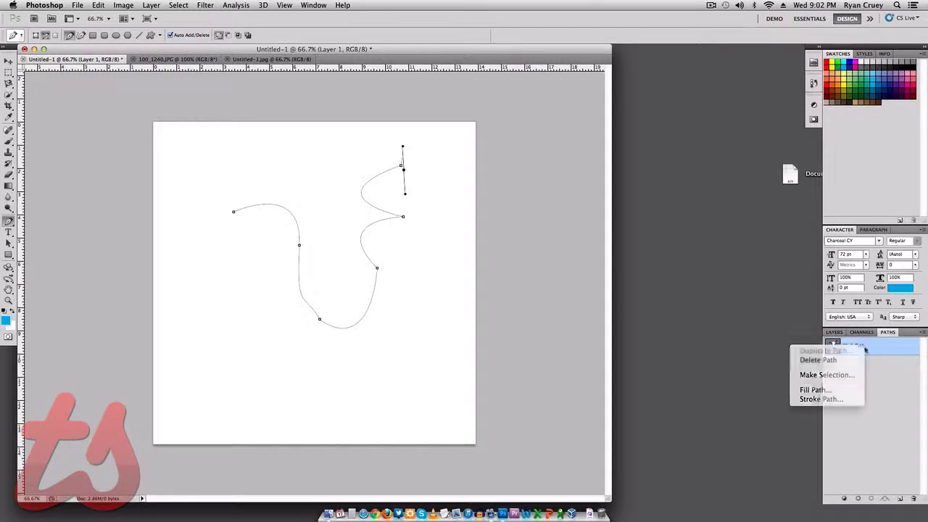
pyautogui.click(848, 399)
pyautogui.click(525, 237)
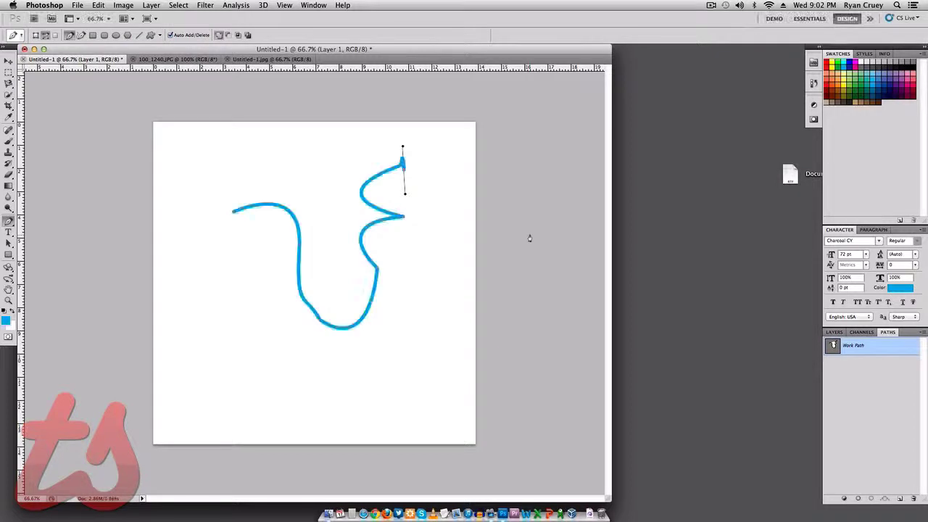
pyautogui.press('super+z')
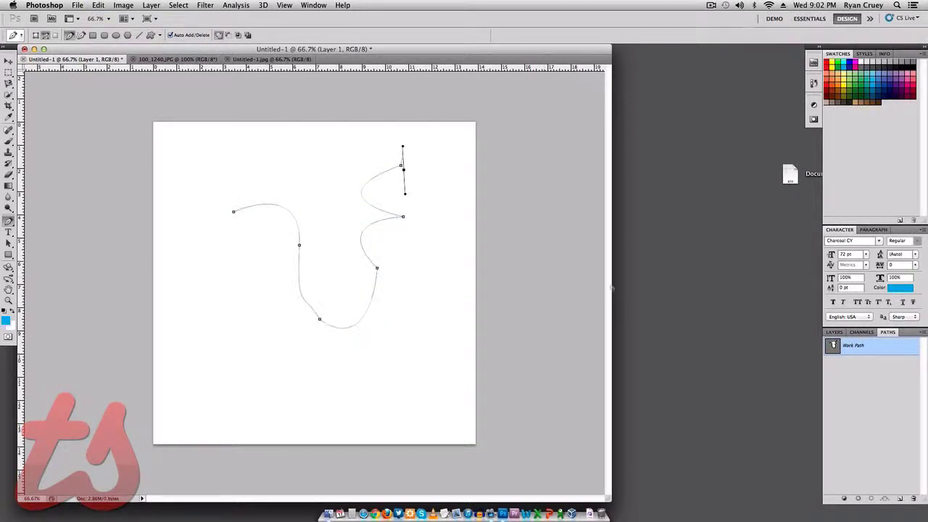
# Examine which tools can be used to stroke the work path, without applying a stroke
pyautogui.rightClick(874, 344)
pyautogui.click(843, 394)
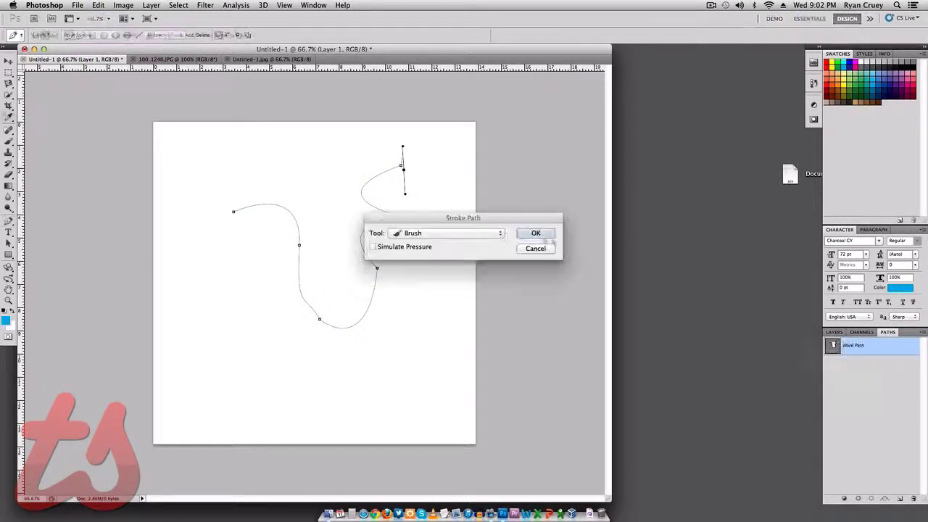
pyautogui.click(453, 234)
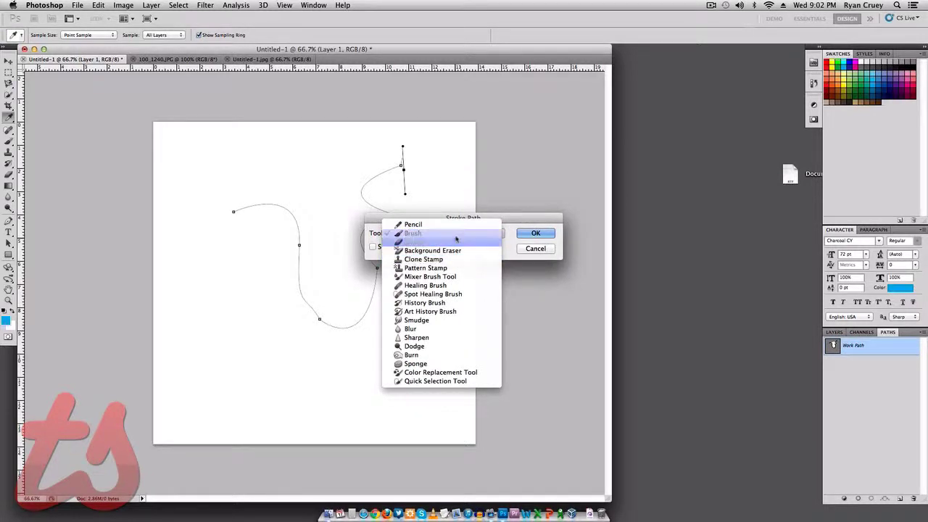
pyautogui.click(542, 252)
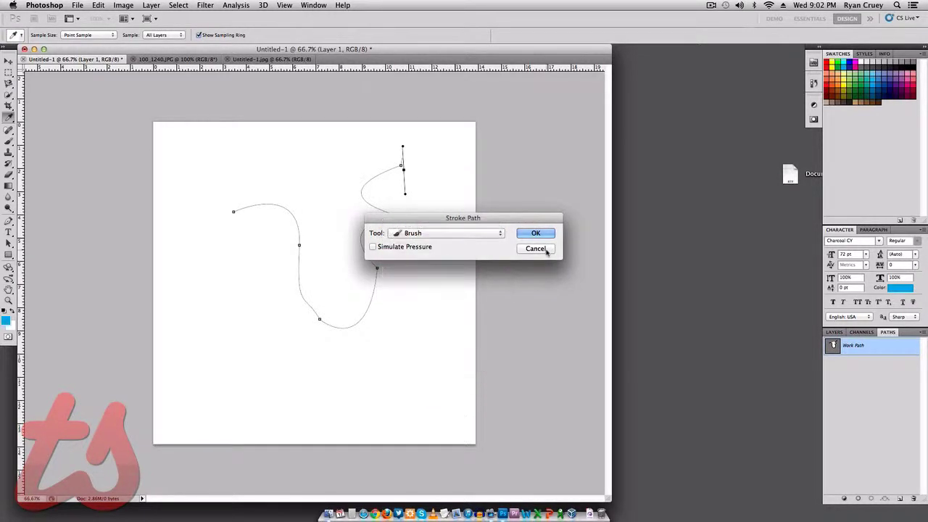
pyautogui.click(536, 248)
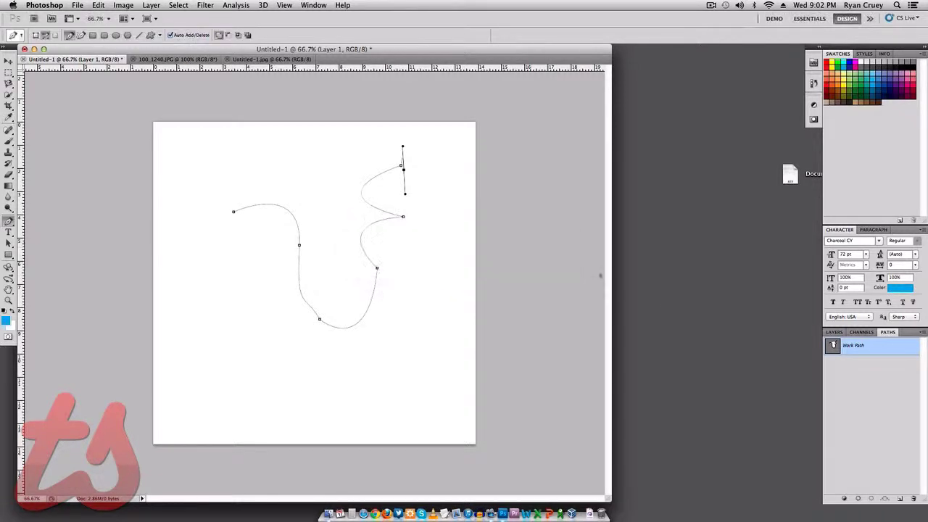
# Fill the work path with the foreground color in Normal mode at 100% opacity, and undo the fill
pyautogui.rightClick(858, 353)
pyautogui.click(842, 391)
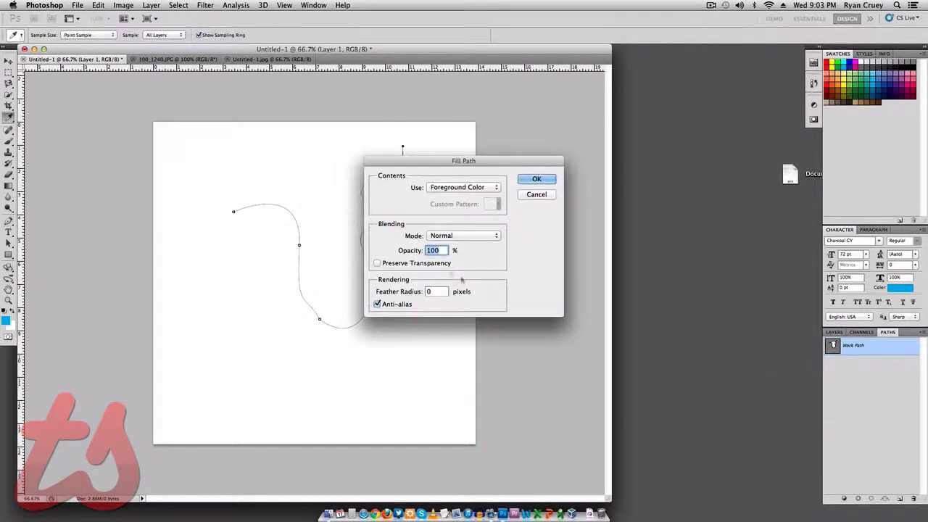
pyautogui.click(525, 180)
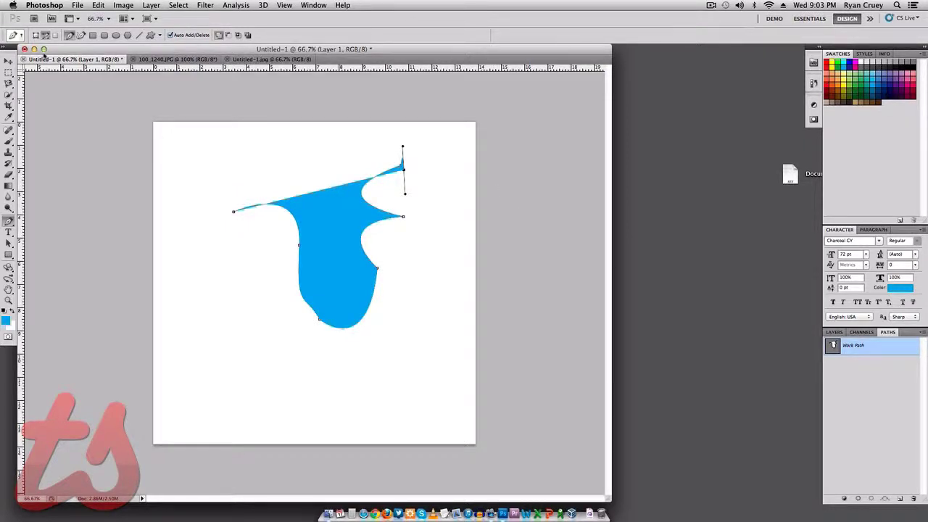
pyautogui.press('super+z')
# Convert the work path to a selection, and undo the conversion to restore the active path
pyautogui.rightClick(874, 352)
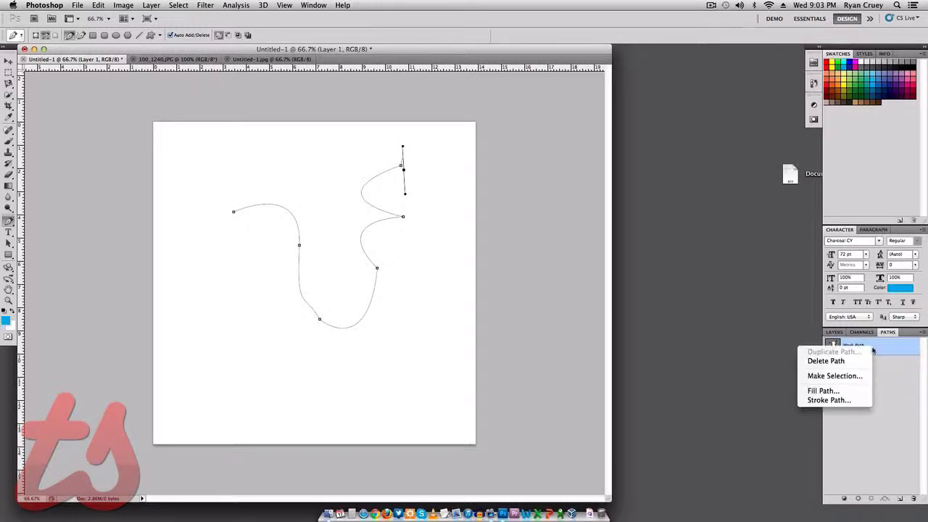
pyautogui.click(834, 377)
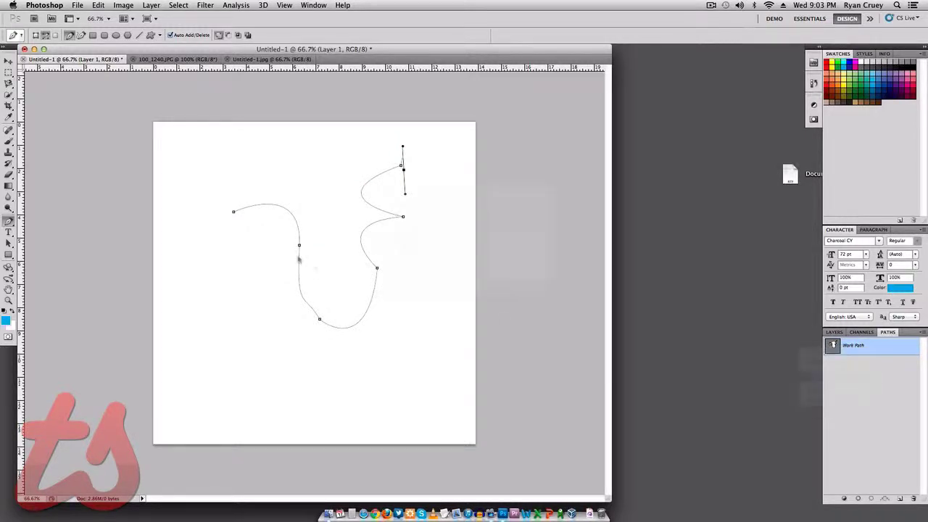
pyautogui.click(521, 204)
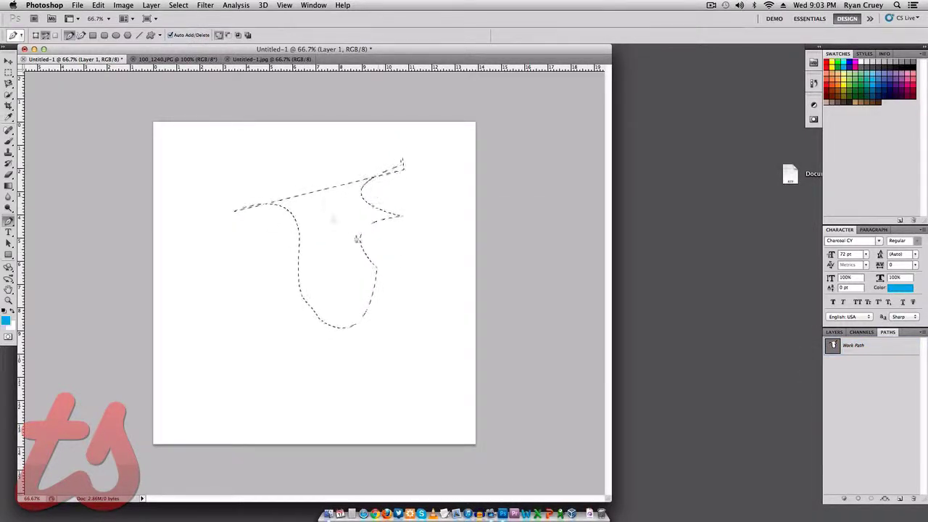
pyautogui.press('super+z')
pyautogui.rightClick(852, 351)
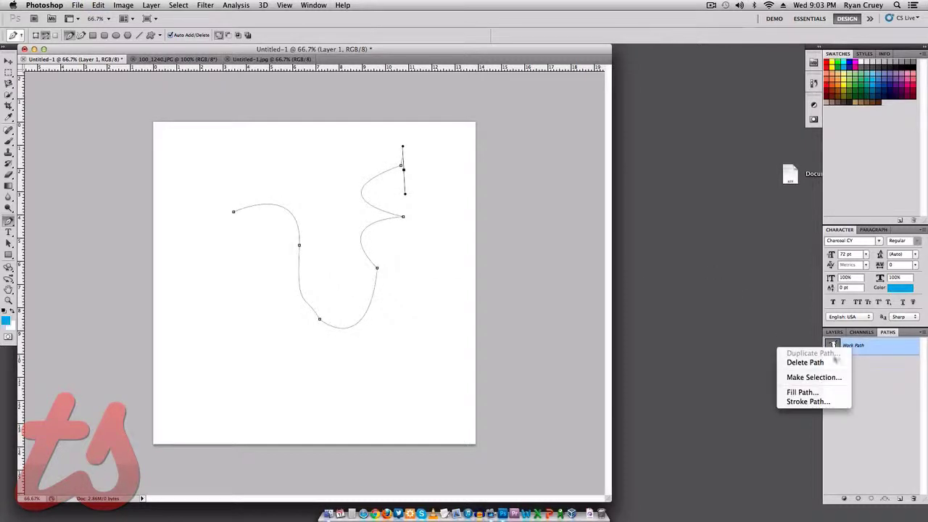
pyautogui.click(878, 382)
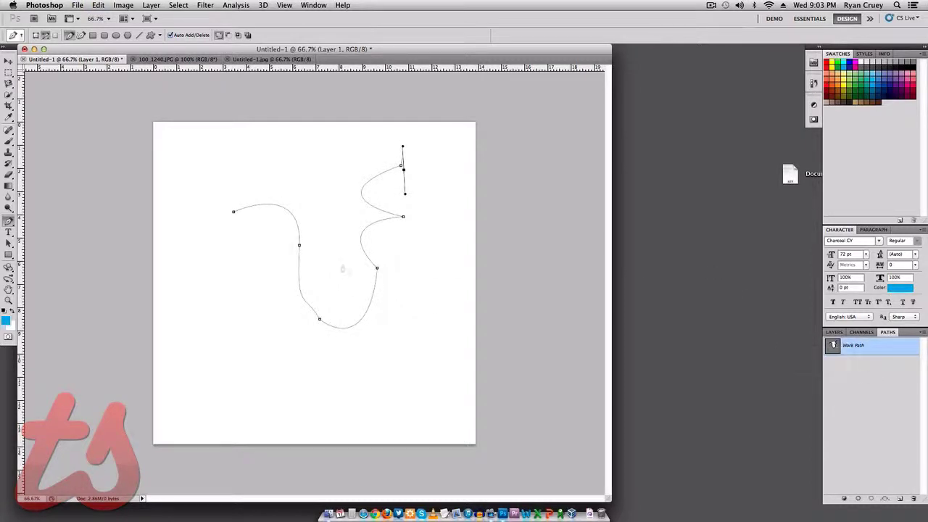
# Add blue placeholder text starting "fjrhbghhjrbghdrhjv dfh vhjdr" along the curved path from its left end, and select the resulting type path
pyautogui.press('t')
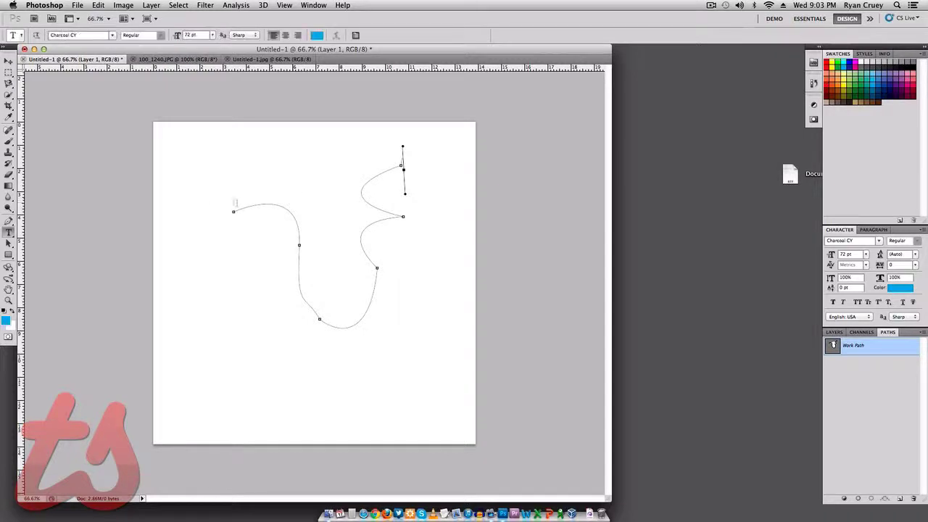
pyautogui.click(244, 208)
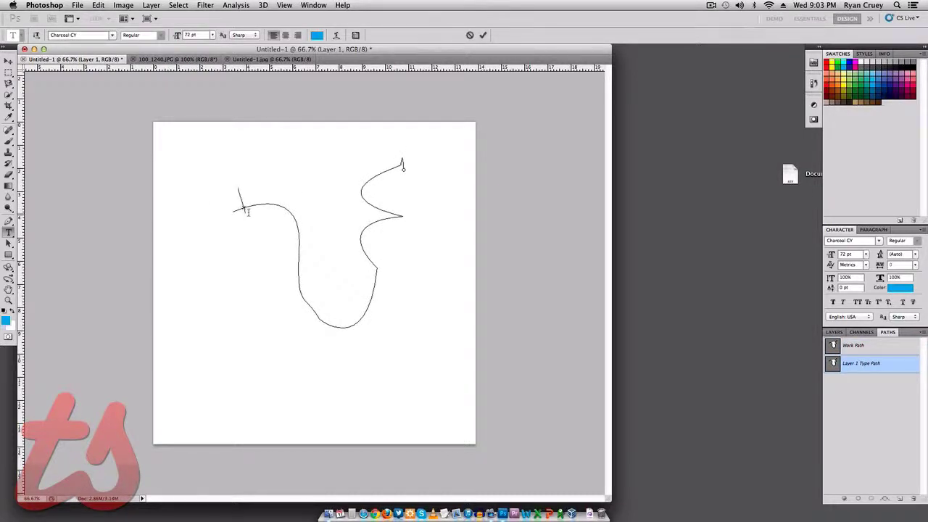
pyautogui.write('fjrhbghhjirbghdhkz')
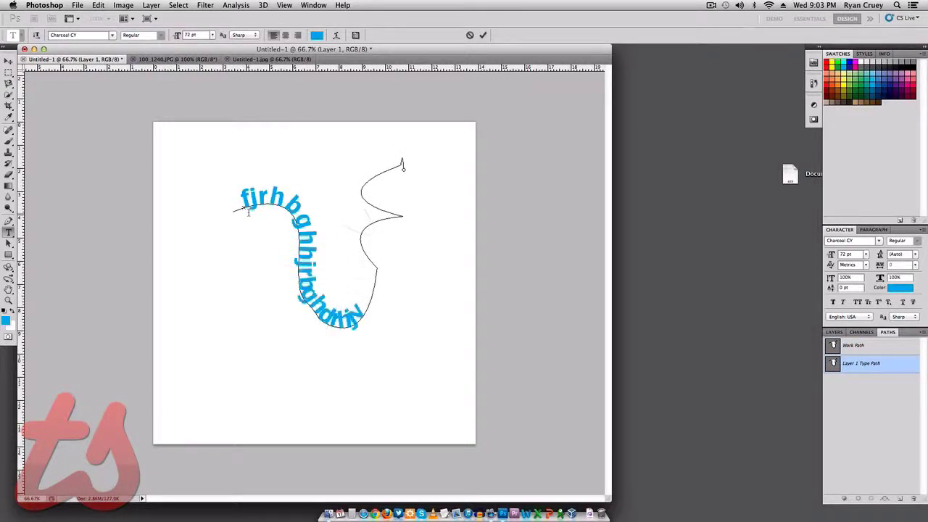
pyautogui.write('ydfjhjhjgdxfhhry')
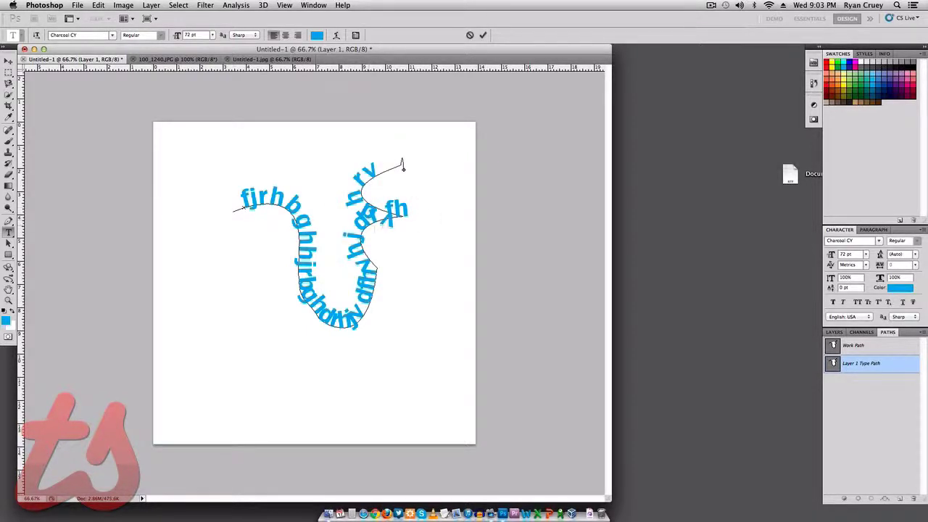
pyautogui.click(871, 441)
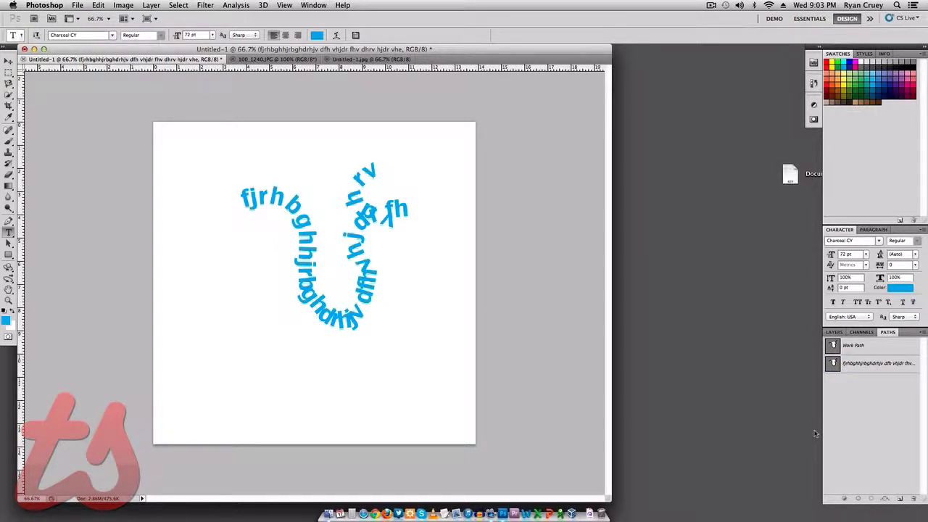
pyautogui.click(868, 362)
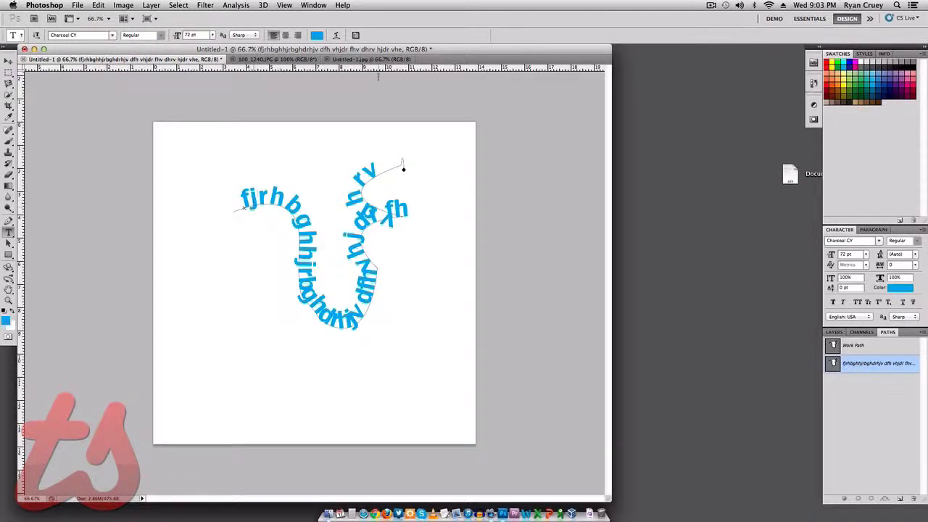
# Switch to the Untitled-1.jpg document containing the purple character line drawing
pyautogui.click(370, 59)
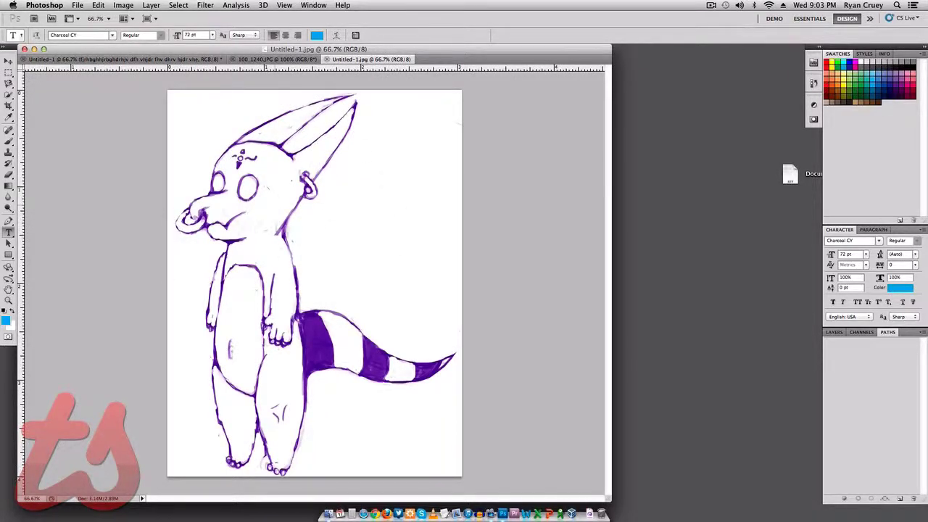
# Reset the foreground and background colors to their defaults and add a new layer above the Background
pyautogui.press('p')
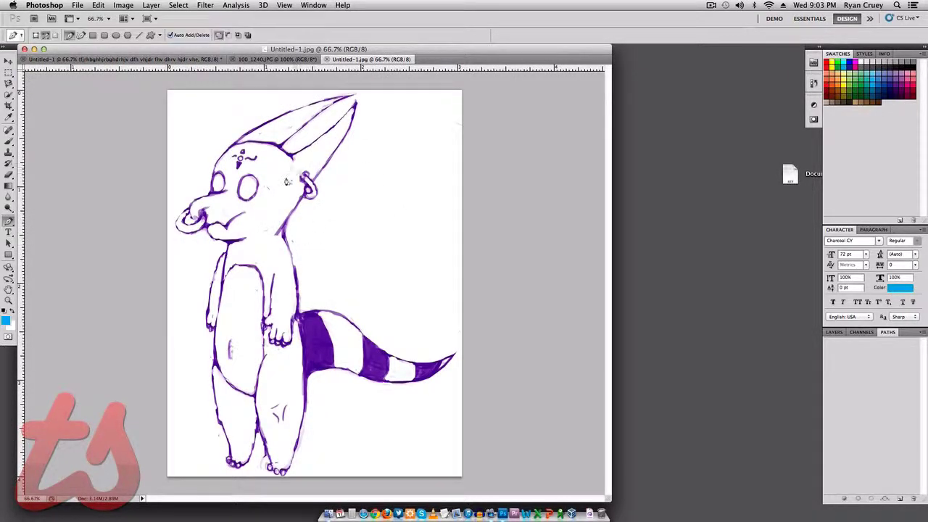
pyautogui.press('d')
pyautogui.click(835, 332)
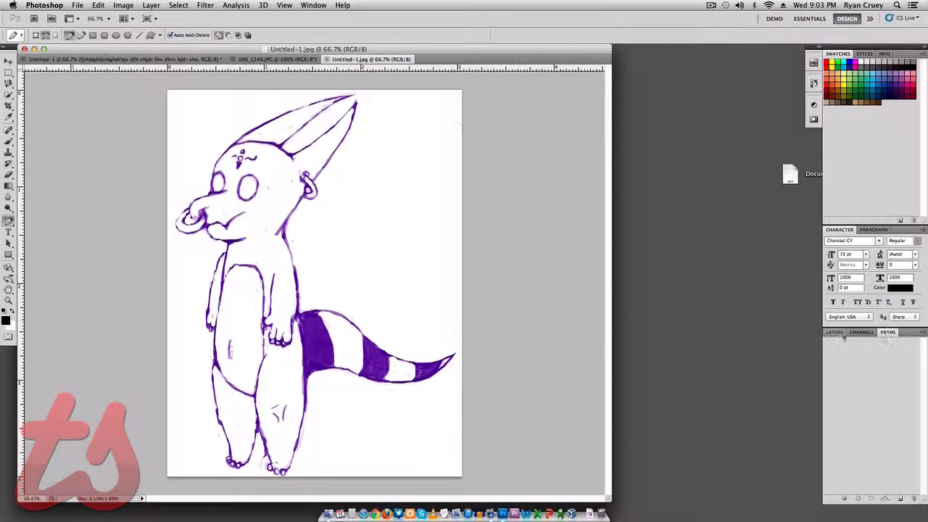
pyautogui.click(900, 499)
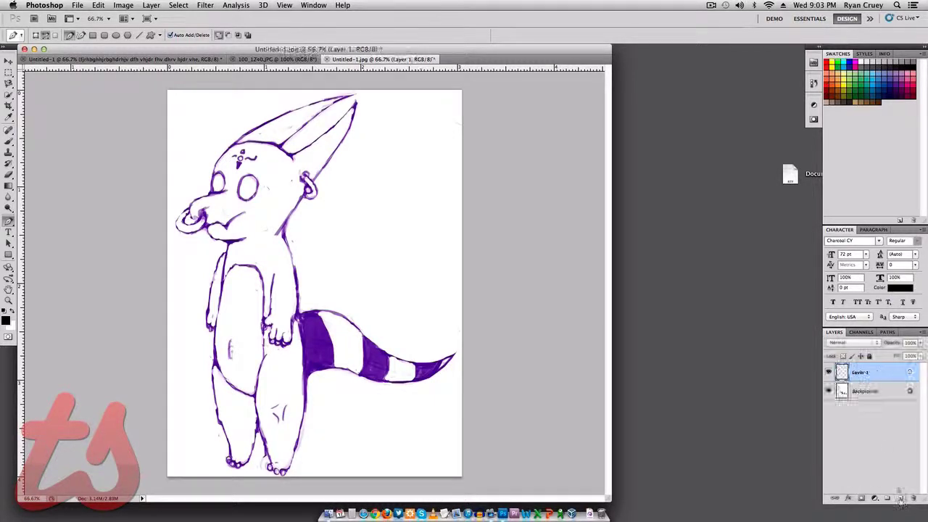
pyautogui.click(887, 332)
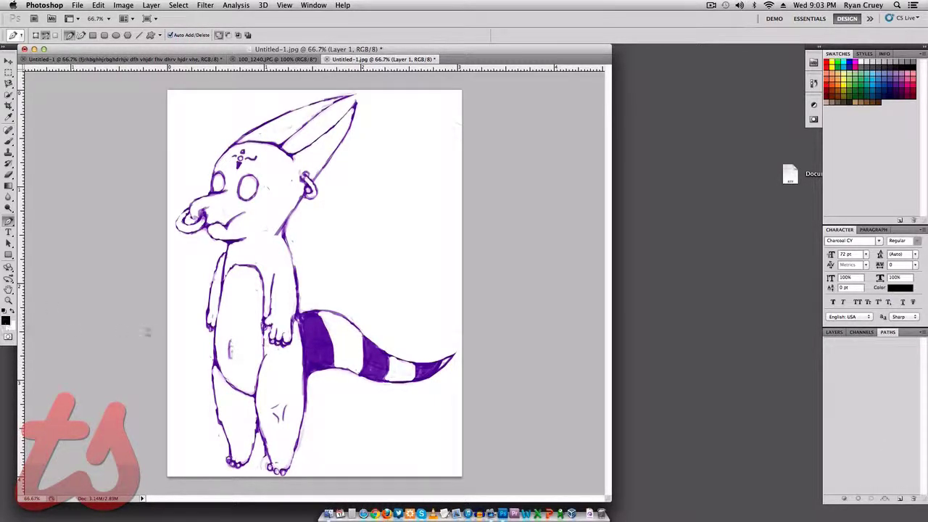
# Trace the near ear with the Pen tool, making a sharp corner at its tip and curving down to the earring
pyautogui.press('b')
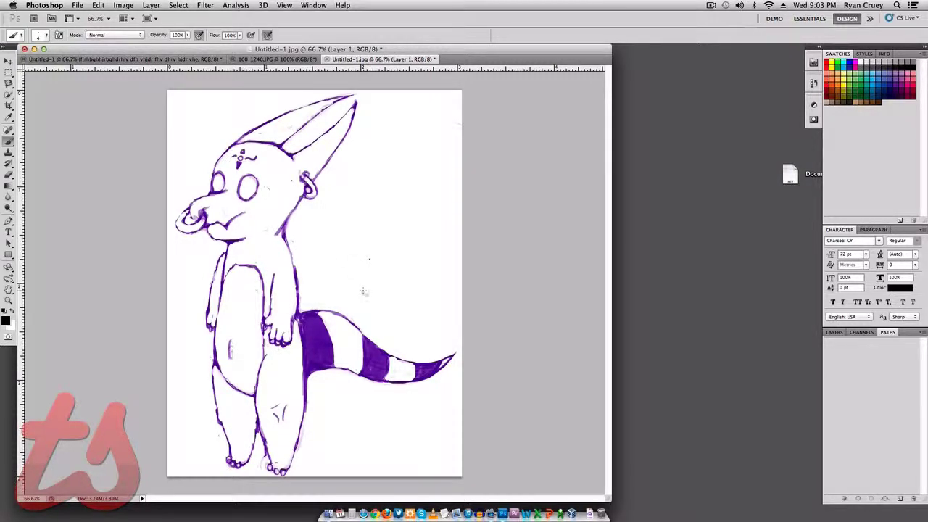
pyautogui.press('p')
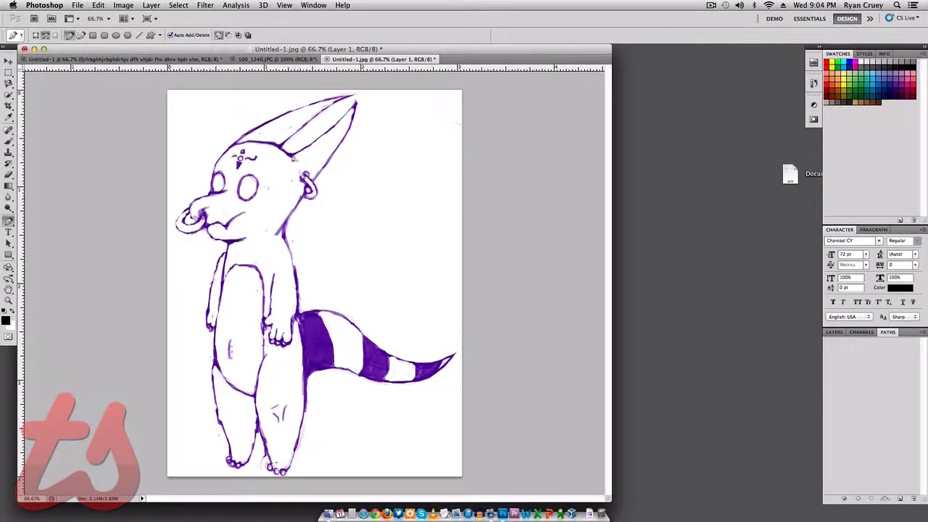
pyautogui.click(356, 104)
pyautogui.moveTo(356, 104); pyautogui.dragTo(378, 71)
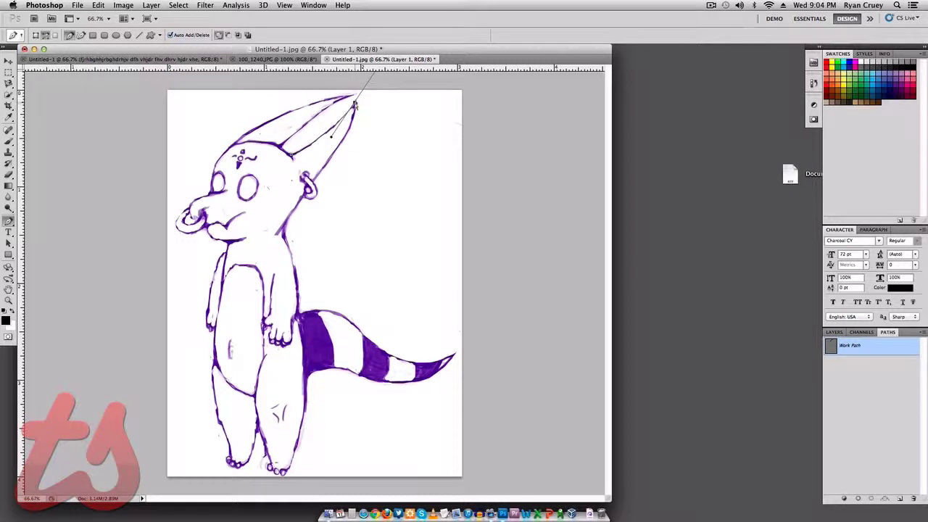
pyautogui.click(355, 104)
pyautogui.moveTo(313, 181); pyautogui.dragTo(266, 234)
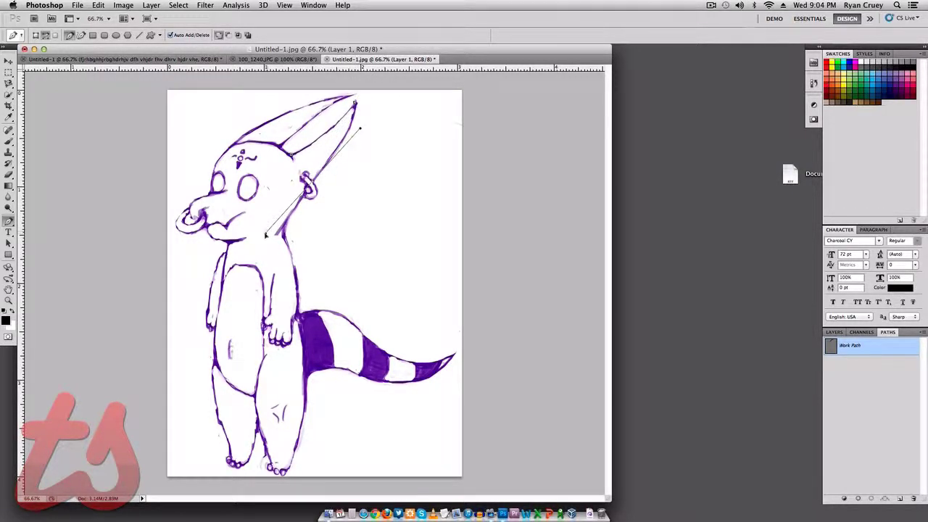
# Stroke the ear path using the Brush without simulated pressure, and delete the path
pyautogui.rightClick(860, 343)
pyautogui.click(820, 399)
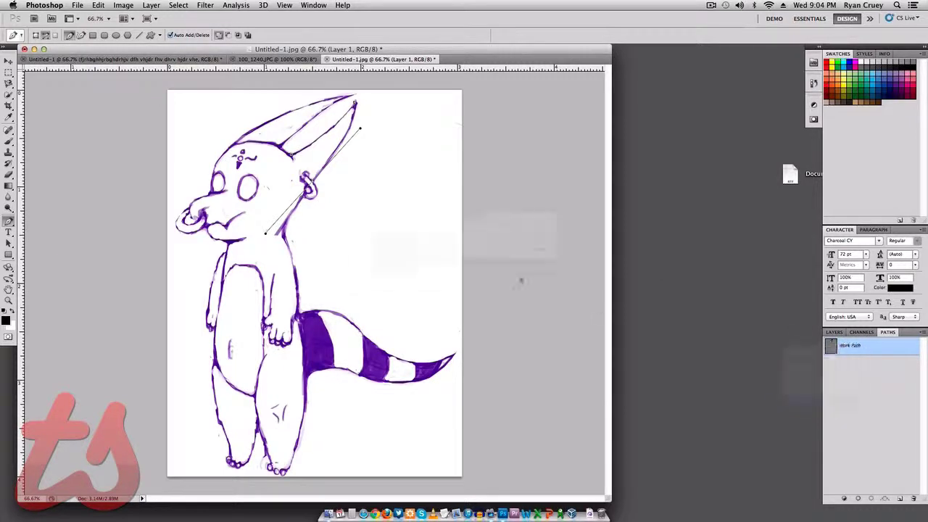
pyautogui.click(528, 235)
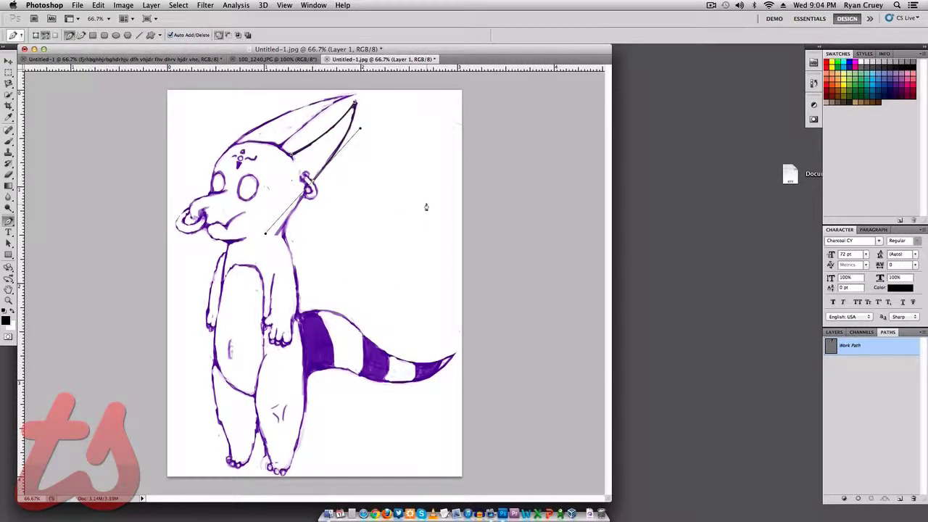
pyautogui.press('BackSpace')
pyautogui.press('BackSpace')
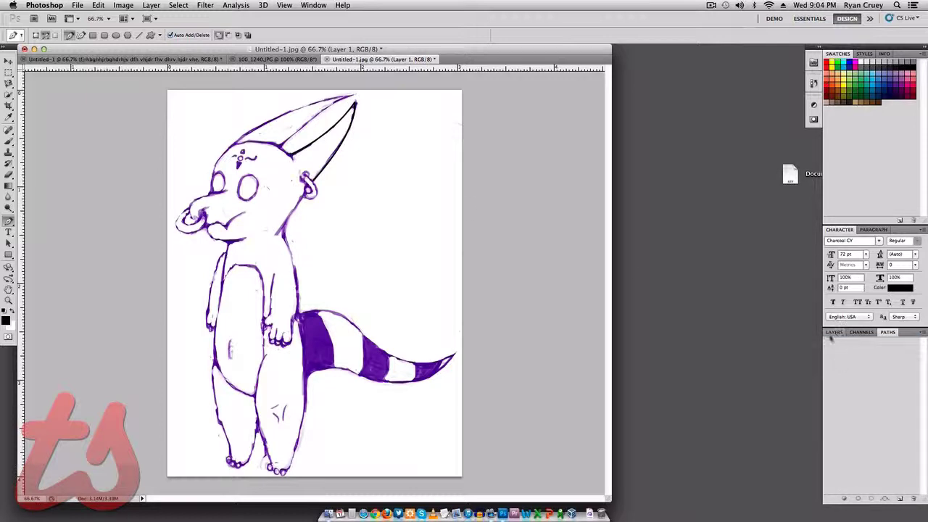
# Hide the Background layer briefly to examine the stroked ear lines on their own, and show it again
pyautogui.click(834, 332)
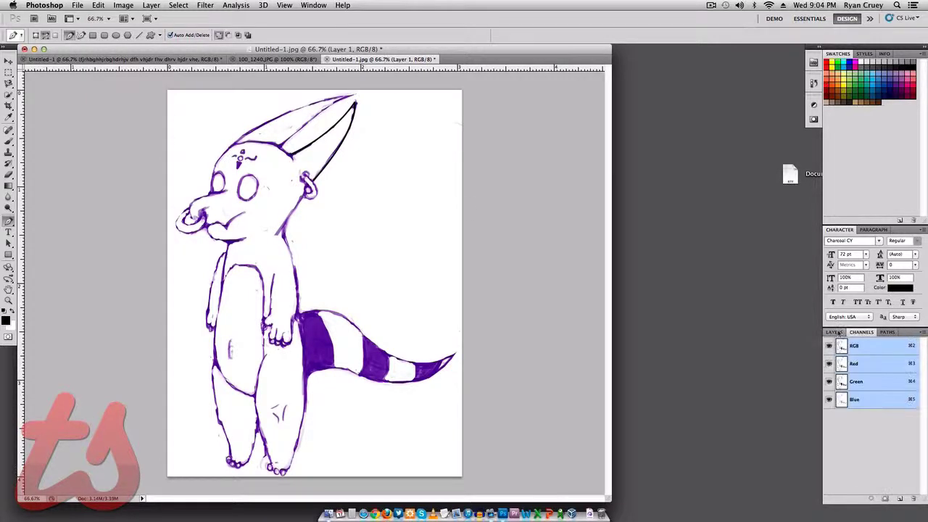
pyautogui.click(829, 391)
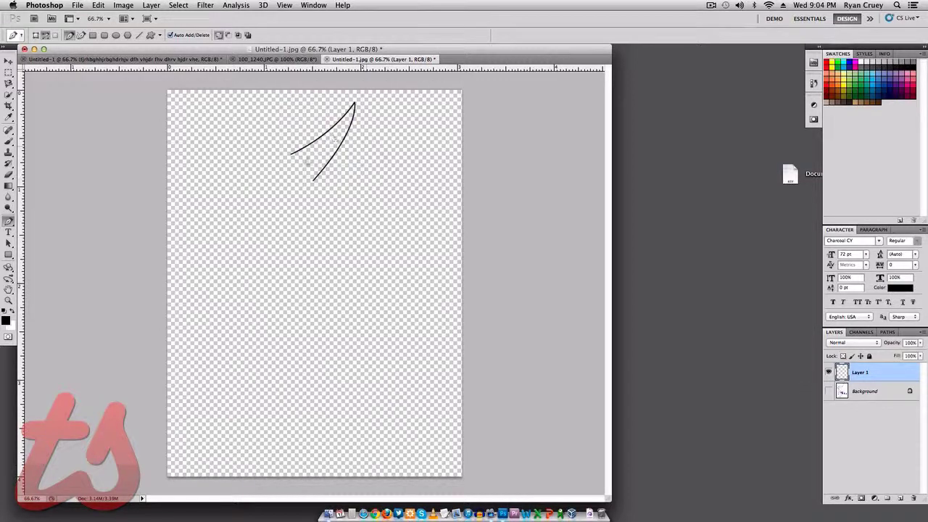
pyautogui.click(829, 391)
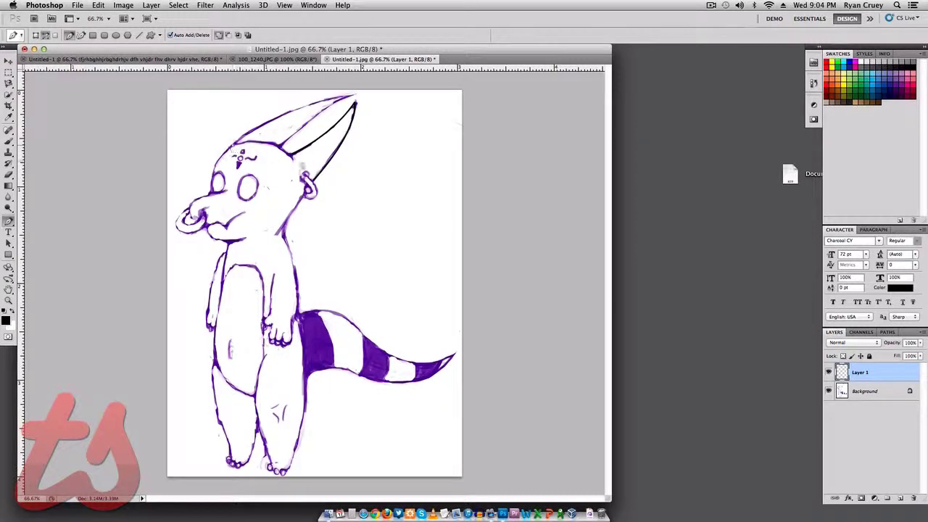
# Trace the curved top of the head between the ears, stroke the path with the Brush, and delete it
pyautogui.moveTo(294, 159); pyautogui.dragTo(317, 191)
pyautogui.click(888, 333)
pyautogui.rightClick(870, 349)
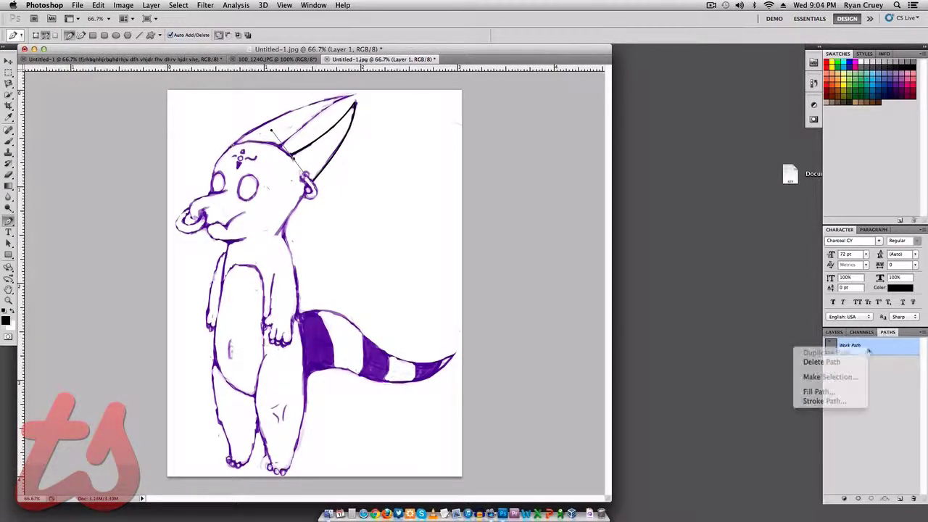
pyautogui.click(834, 401)
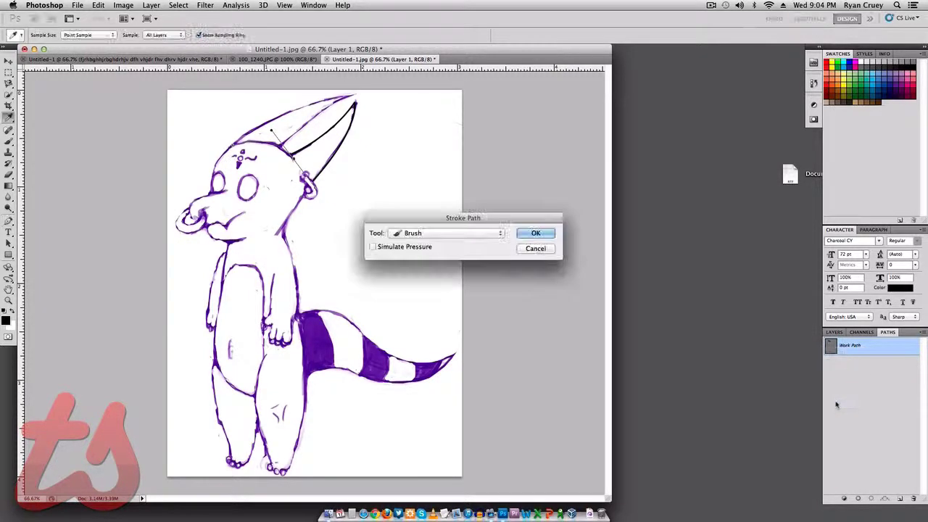
pyautogui.press('Return')
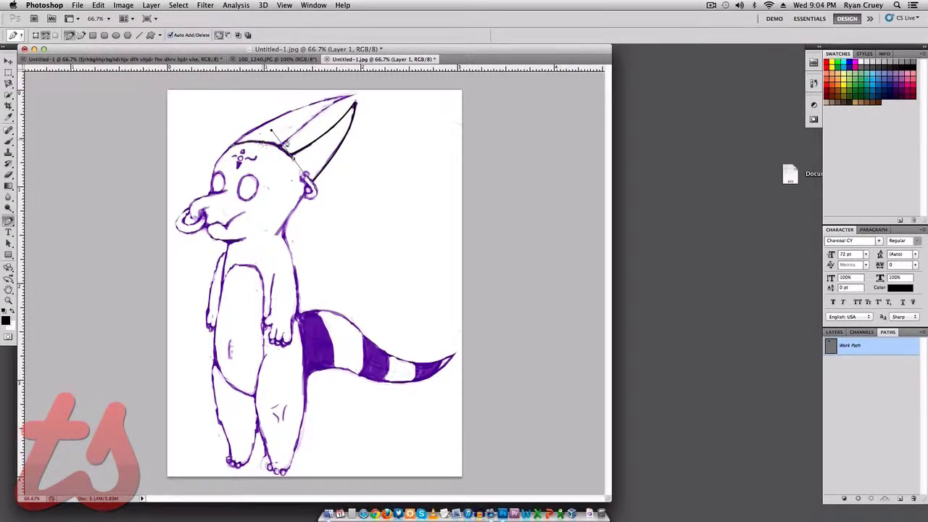
pyautogui.press('BackSpace')
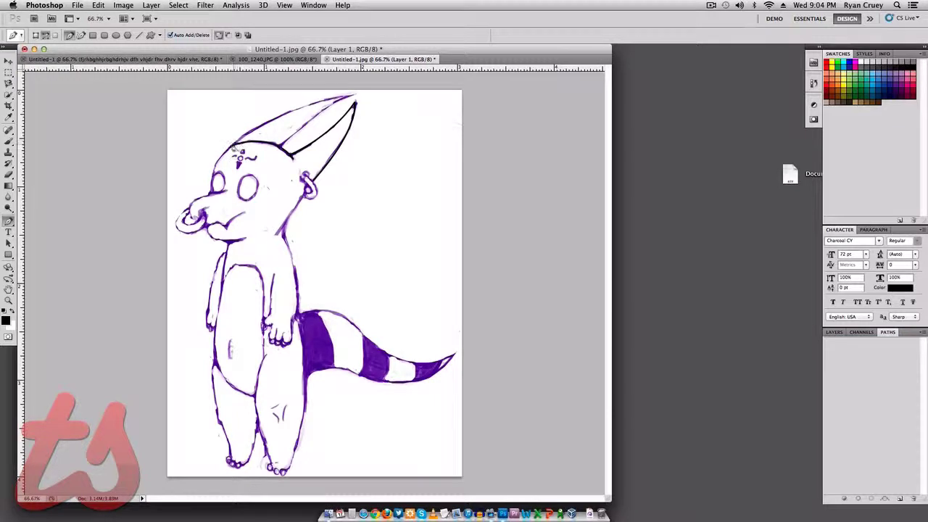
# Trace the far ear with a curved path from the forehead to the sharp tip and back to the head
pyautogui.click(235, 145)
pyautogui.moveTo(354, 96); pyautogui.dragTo(416, 91)
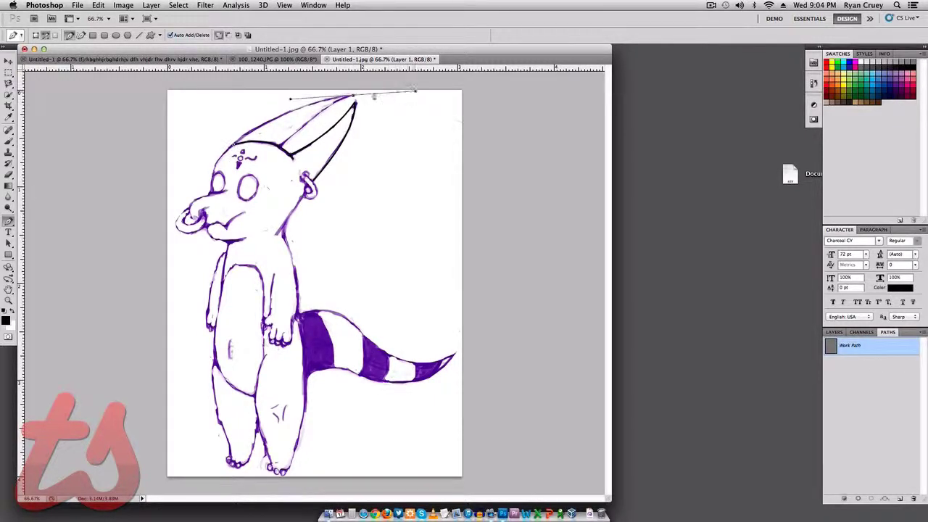
pyautogui.keyDown('alt'); pyautogui.click(353, 99); pyautogui.keyUp('alt')
pyautogui.moveTo(281, 145); pyautogui.dragTo(249, 185)
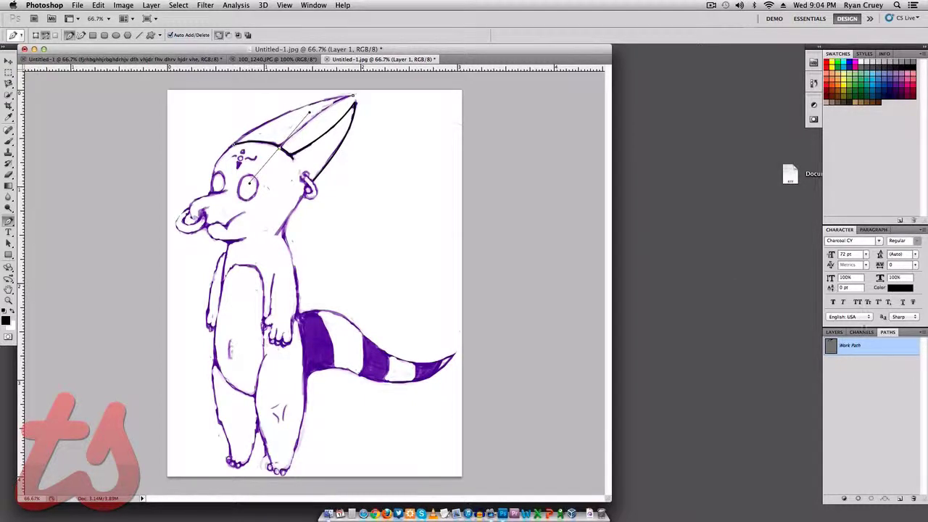
# Stroke the far ear's path using the Brush without simulated pressure, and hide the path overlay
pyautogui.rightClick(864, 340)
pyautogui.click(827, 392)
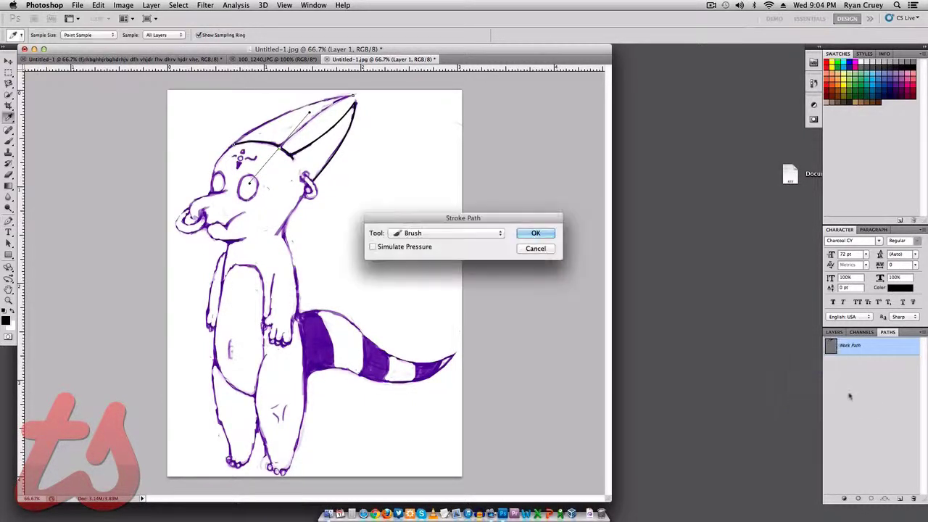
pyautogui.click(535, 233)
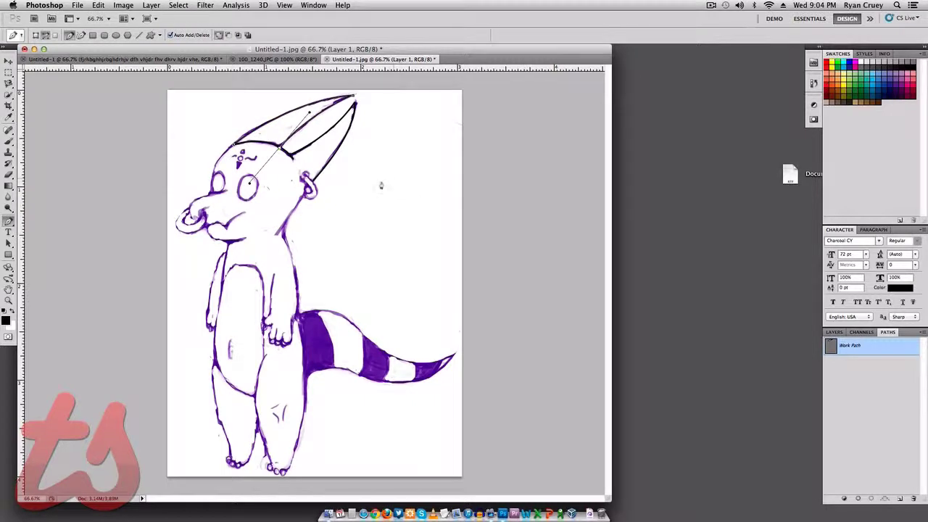
pyautogui.press('super+h')
# View the drawing at 100% and hide the Background layer to examine the inked ear and head lines
pyautogui.press('z')
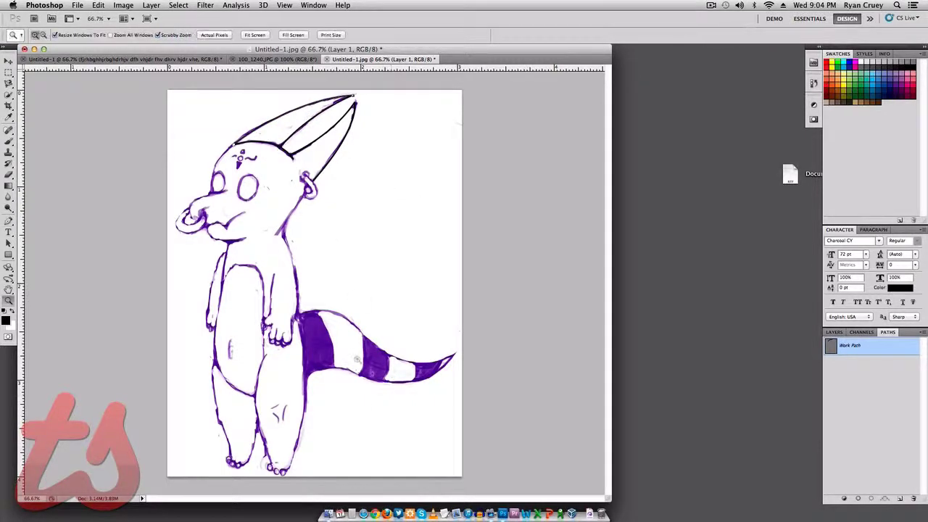
pyautogui.moveTo(326, 356); pyautogui.dragTo(383, 337)
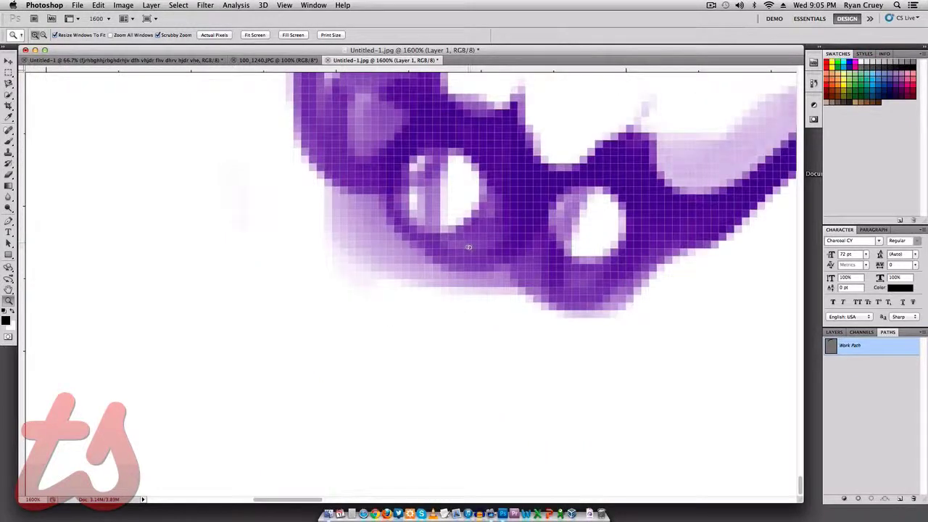
pyautogui.click(214, 35)
pyautogui.scroll(3, 294, 145)
pyautogui.scroll(2, 333, 153)
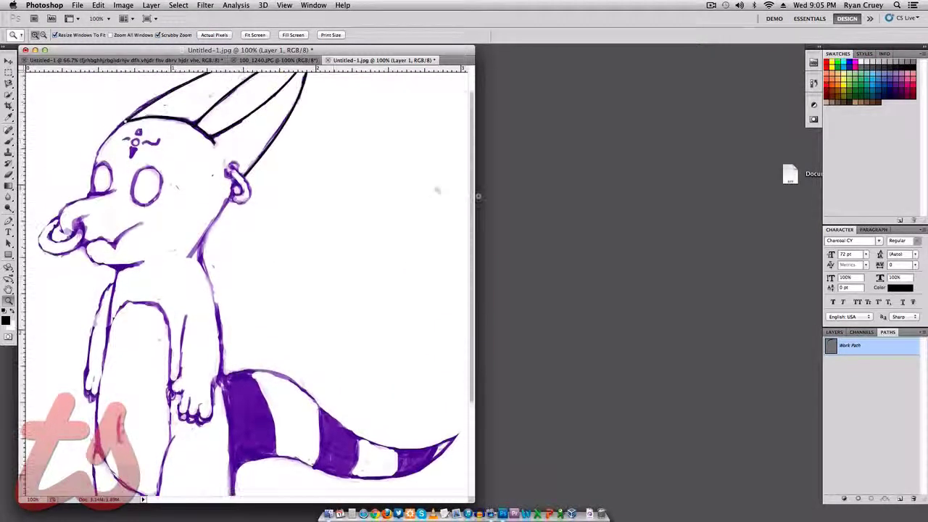
pyautogui.click(834, 332)
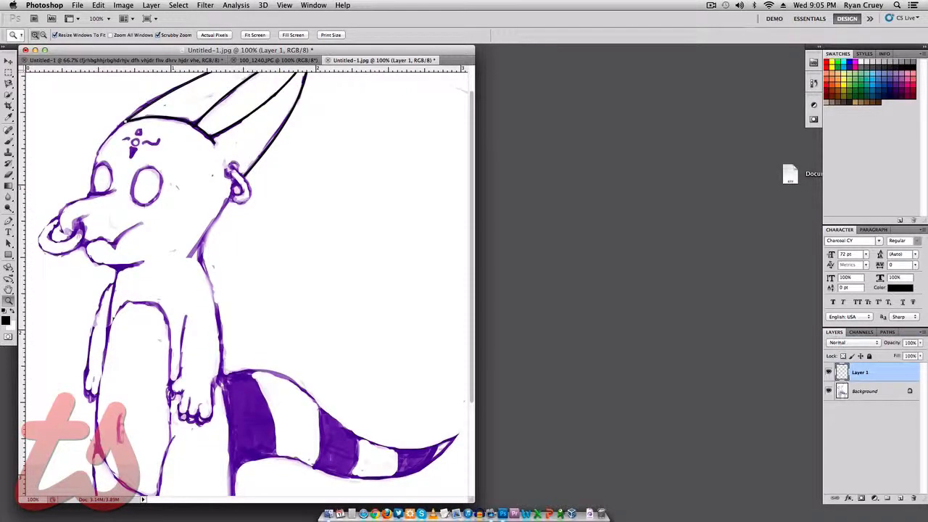
pyautogui.click(829, 391)
pyautogui.scroll(2, 406, 312)
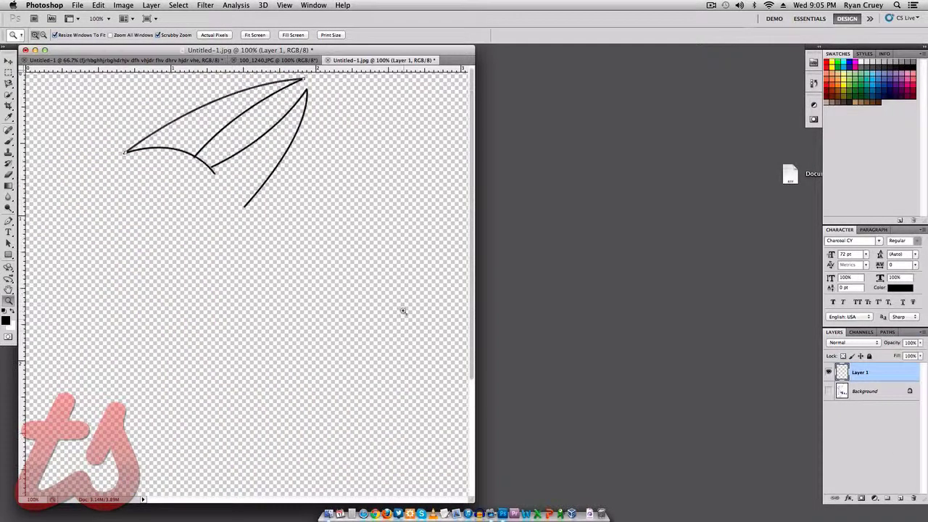
pyautogui.scroll(1, 403, 312)
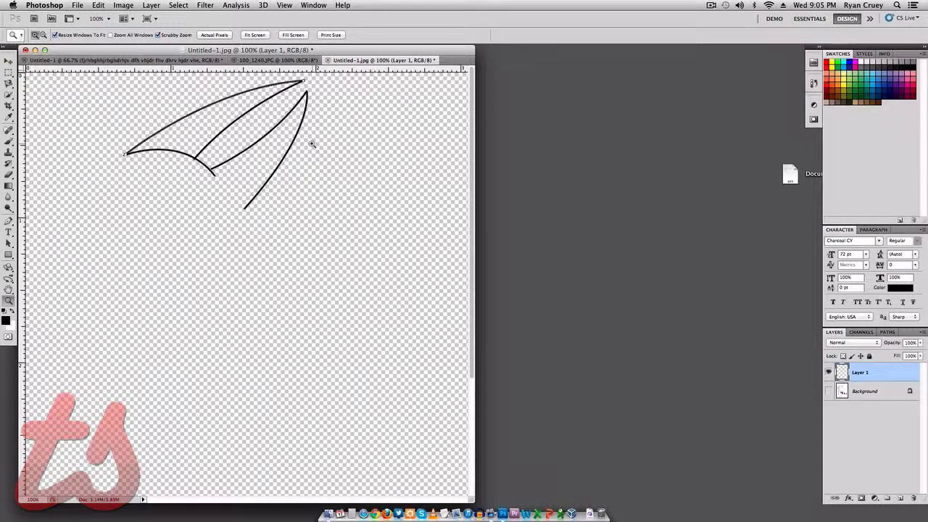
# Close Untitled-1.jpg without saving, switch to the 100_1240.JPG forest photo, and enlarge its window to show the full image width
pyautogui.click(328, 60)
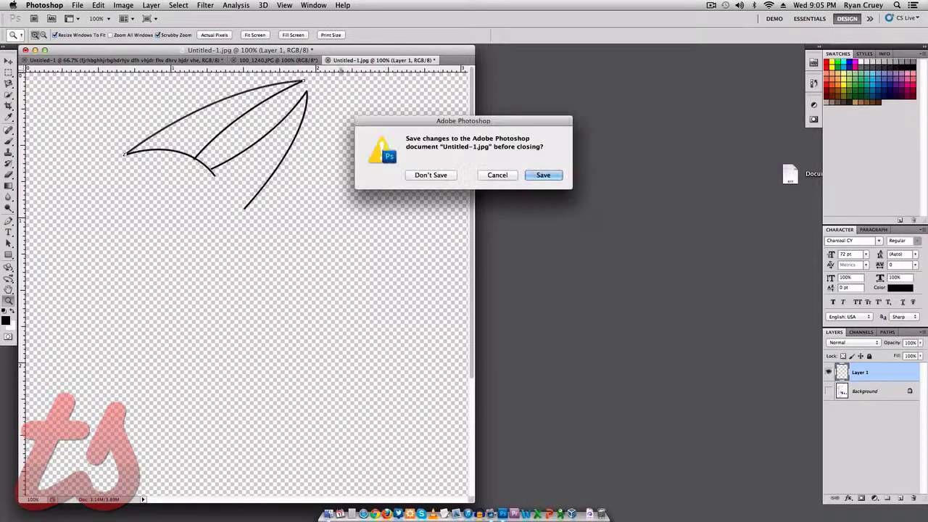
pyautogui.click(431, 174)
pyautogui.click(283, 61)
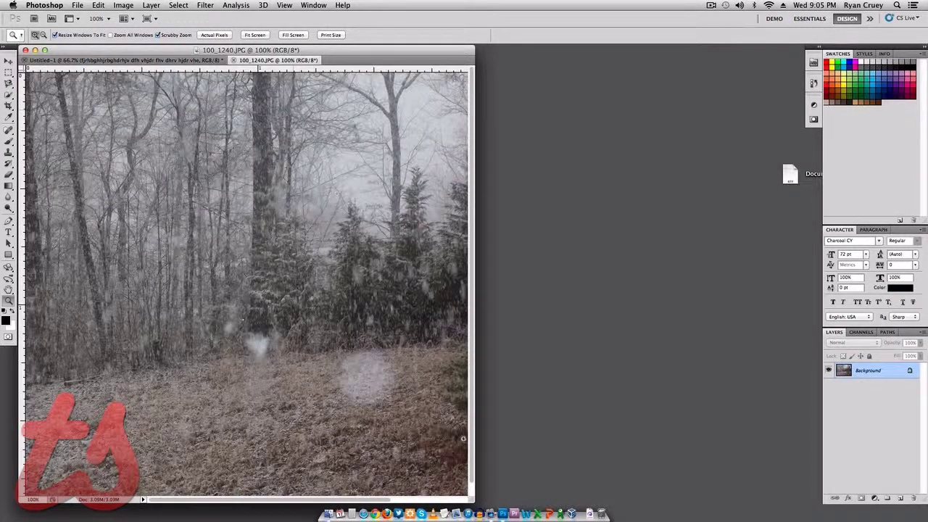
pyautogui.moveTo(478, 498); pyautogui.dragTo(693, 488)
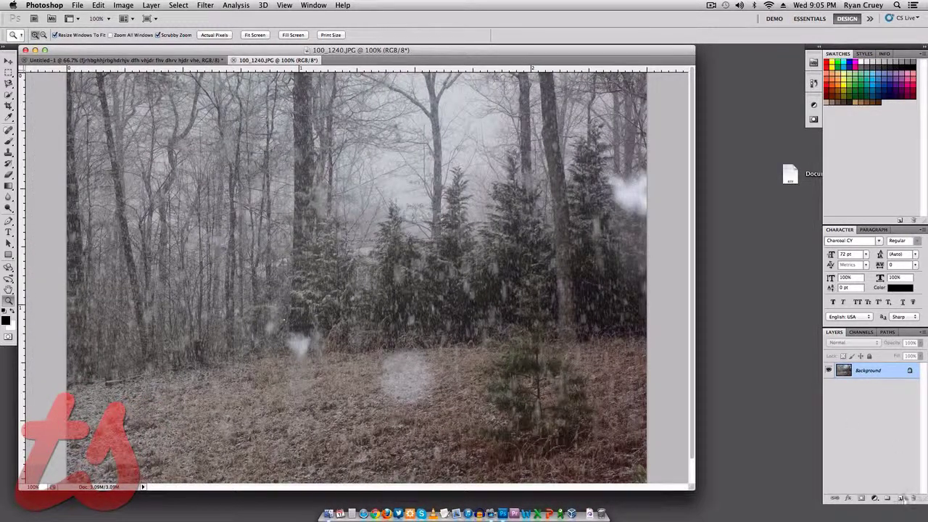
# Draw a closed teardrop-shaped work path with the Pen tool around the evergreen beside the thick trunk in the forest photo
pyautogui.press('p')
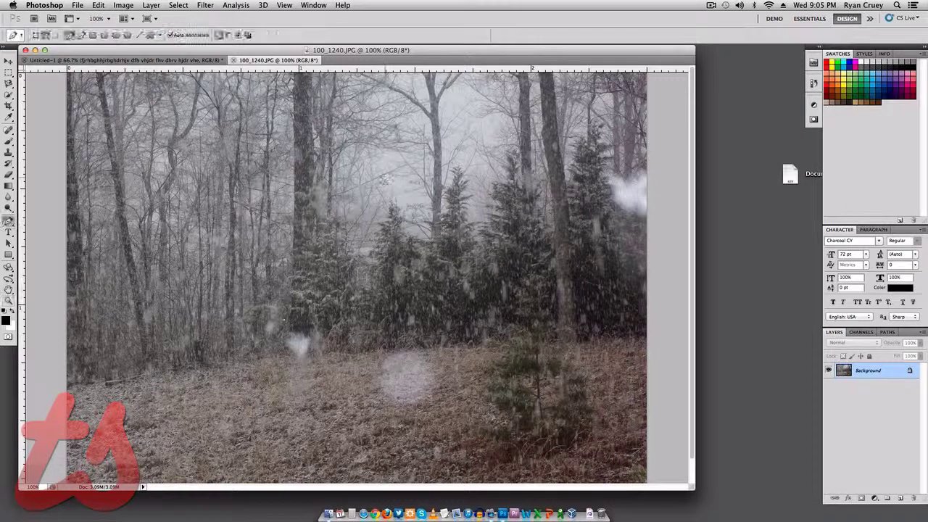
pyautogui.click(292, 188)
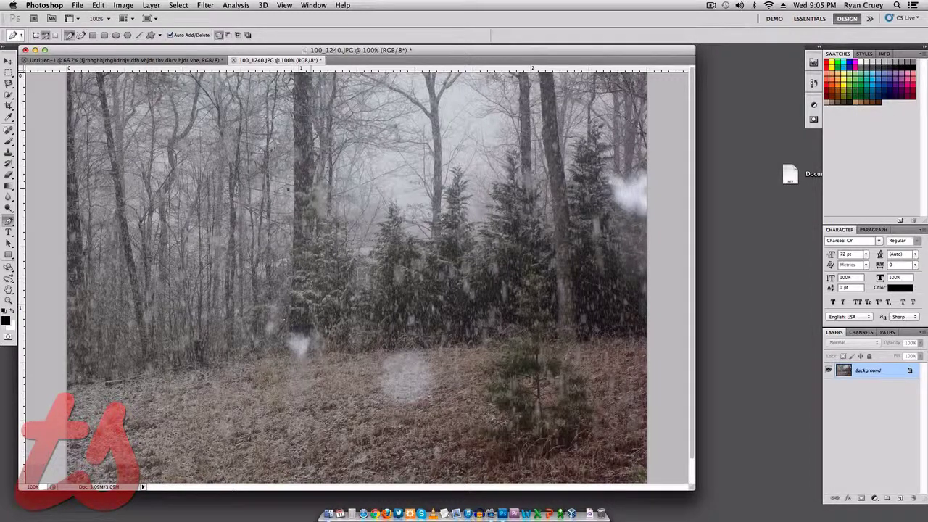
pyautogui.click(389, 317)
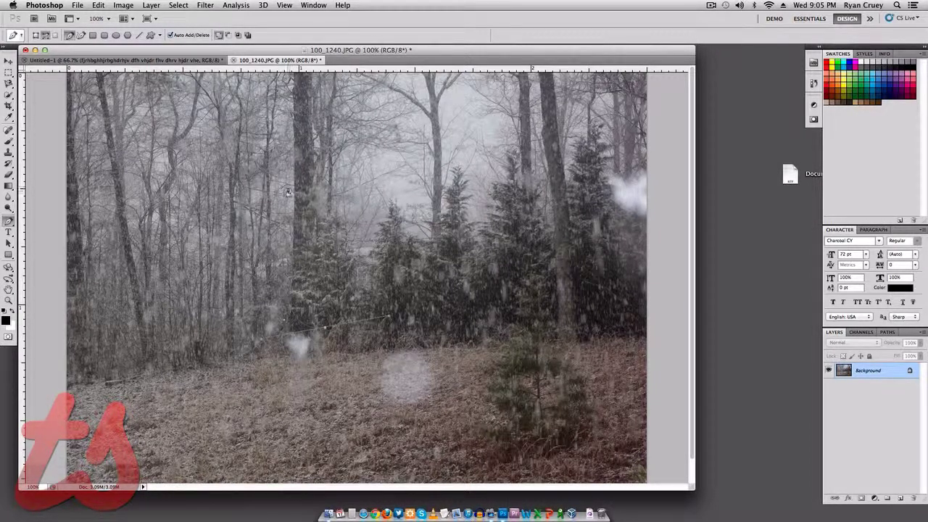
pyautogui.press('super+z')
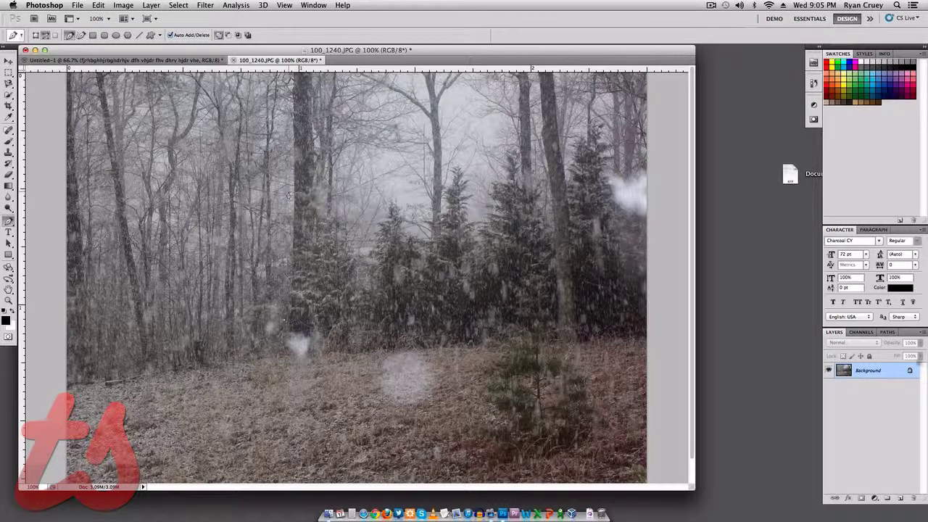
# Convert the teardrop work path to a selection and paint its interior black with the Brush
pyautogui.click(887, 332)
pyautogui.rightClick(863, 345)
pyautogui.click(845, 376)
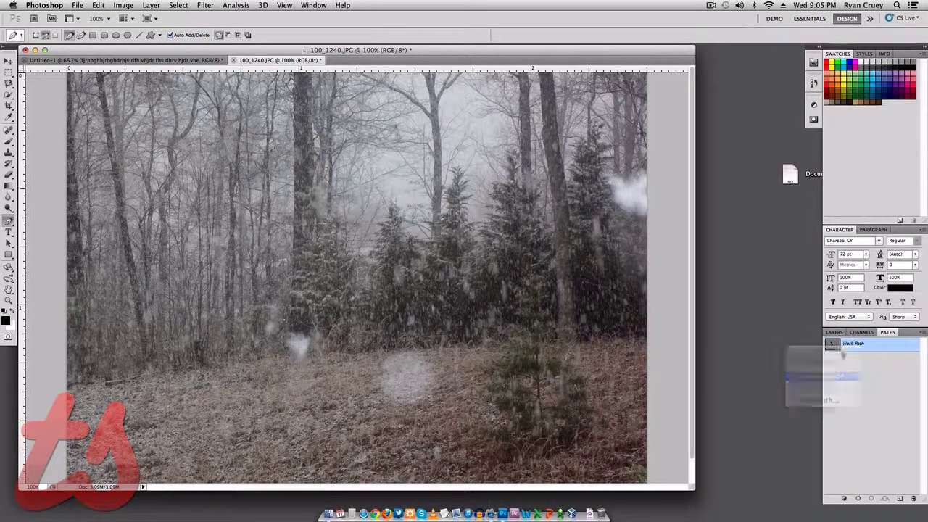
pyautogui.click(511, 206)
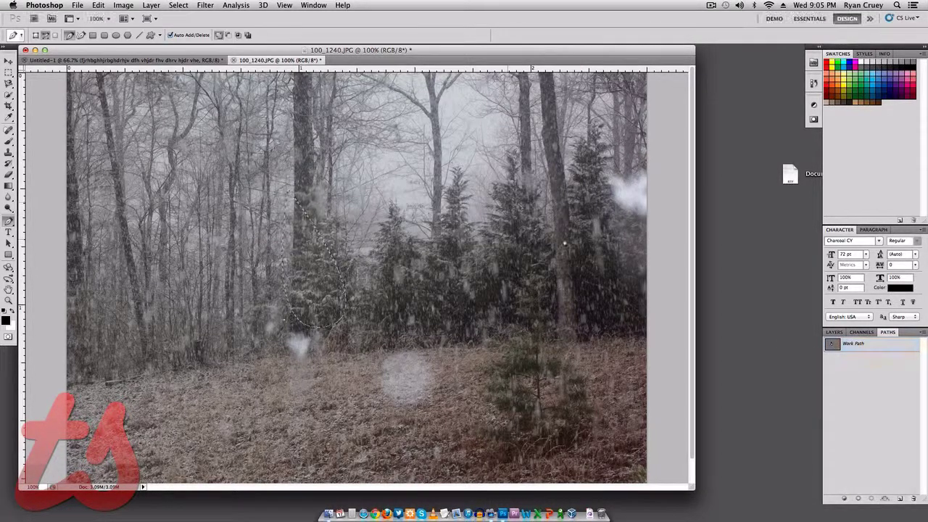
pyautogui.press('b')
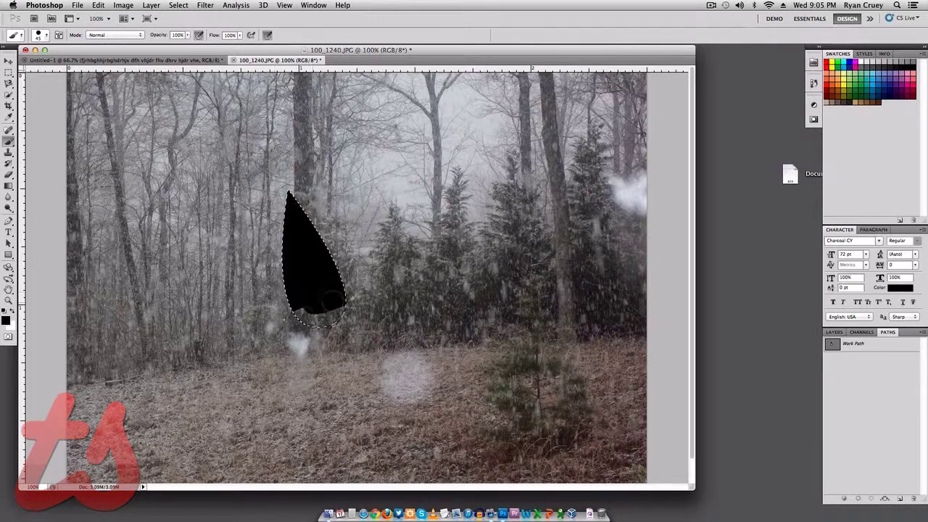
# Try a Content-Aware fill at 100% opacity on the teardrop selection, and undo it
pyautogui.hotkey('shift', 'BackSpace')
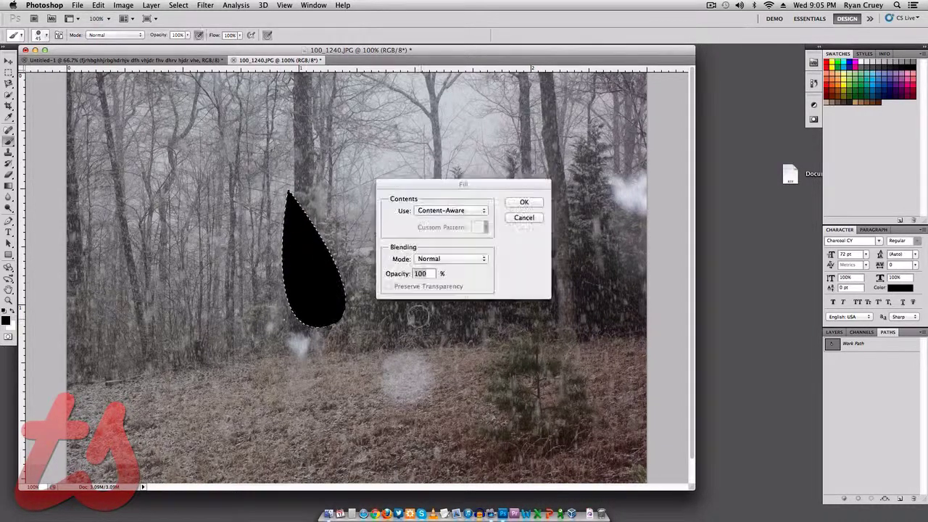
pyautogui.click(519, 203)
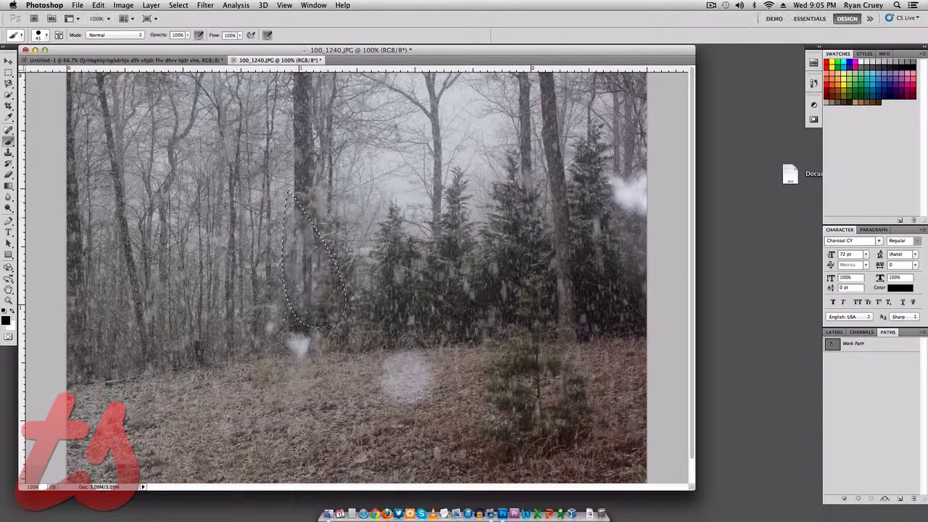
pyautogui.press('super+z')
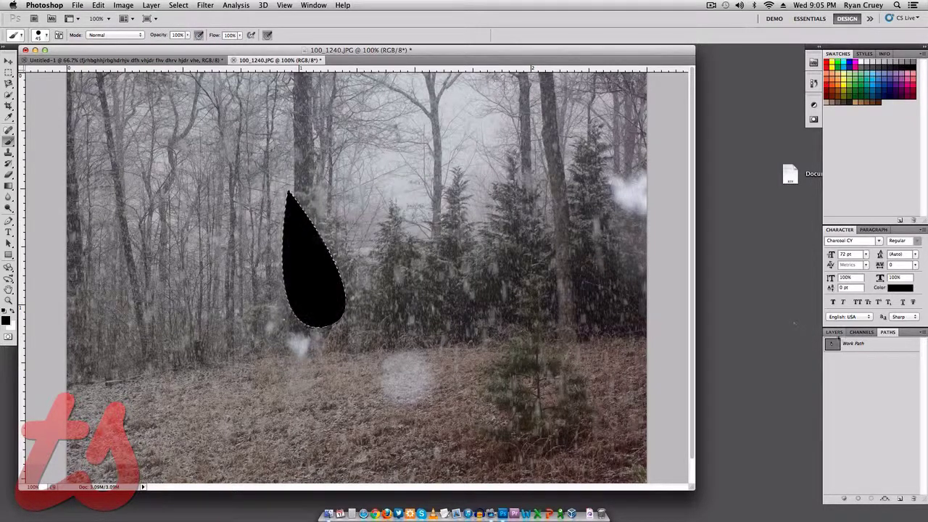
# Delete the teardrop's work path and deselect the black area
pyautogui.rightClick(845, 344)
pyautogui.click(860, 347)
pyautogui.click(861, 345)
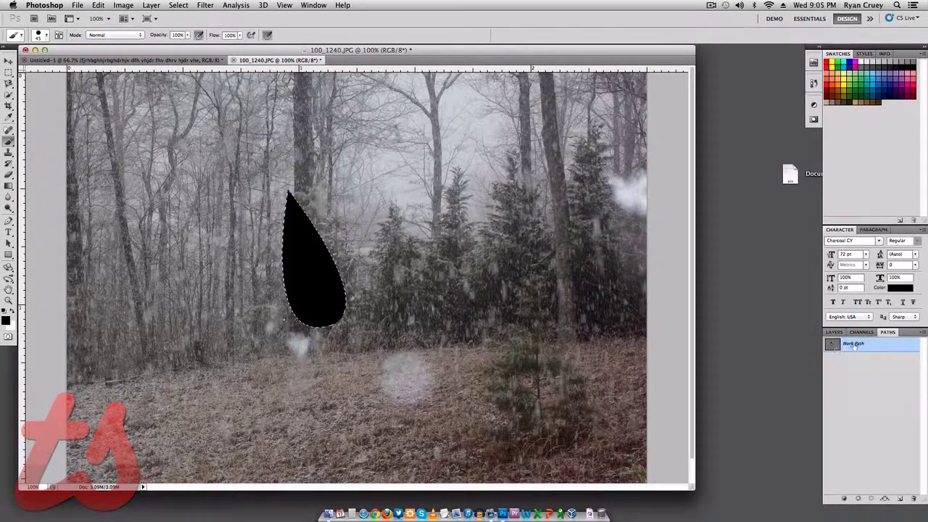
pyautogui.rightClick(861, 348)
pyautogui.click(809, 356)
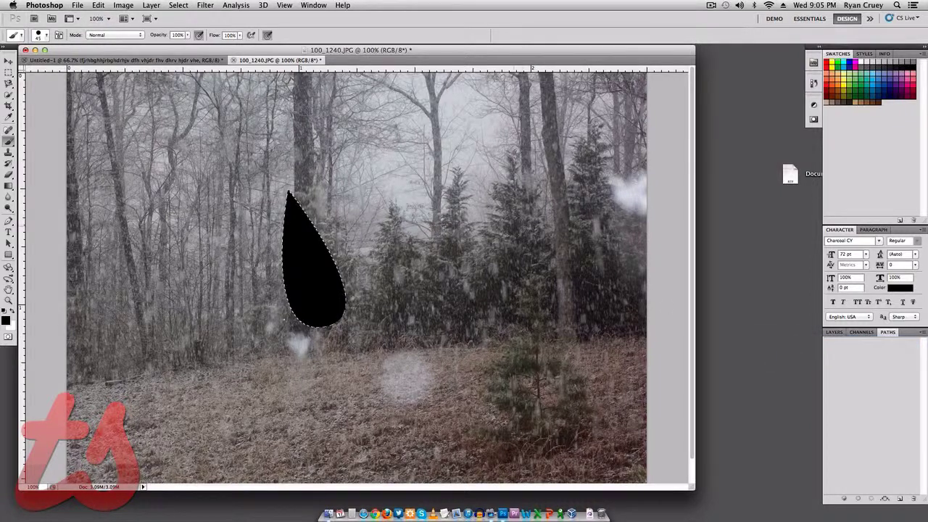
pyautogui.press('m')
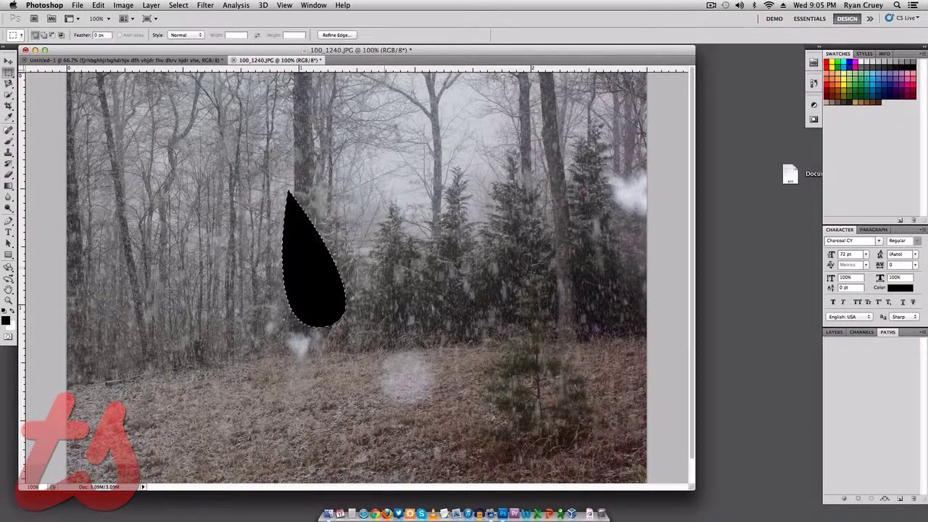
pyautogui.rightClick(332, 285)
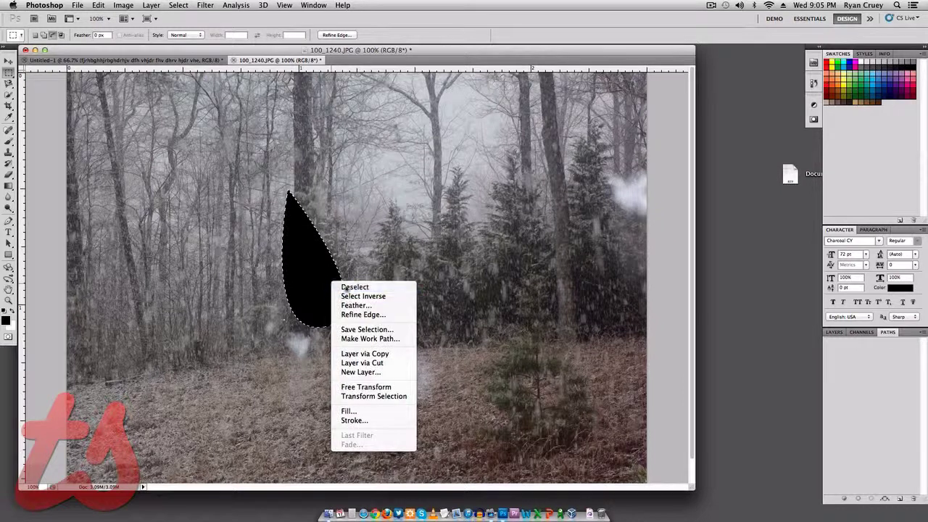
pyautogui.click(342, 286)
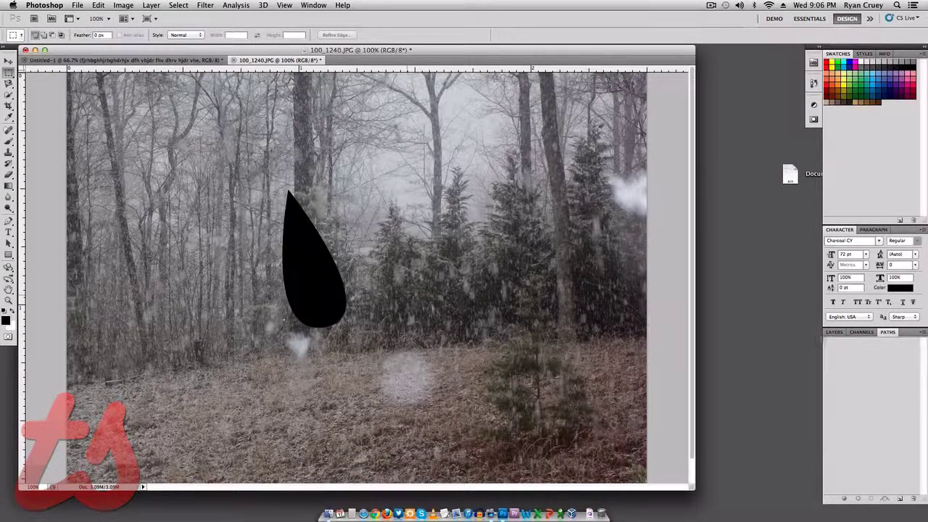
# Try to move the black teardrop on the Background layer
pyautogui.click(834, 332)
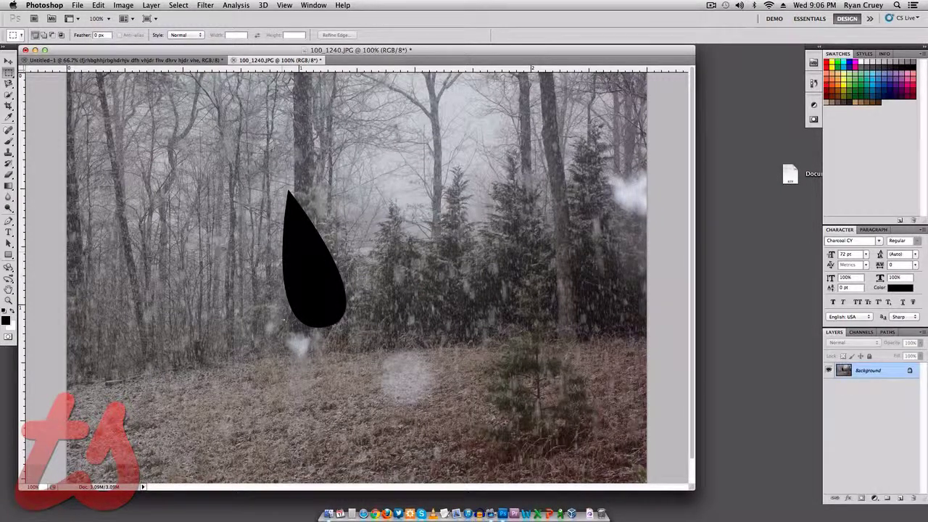
pyautogui.press('v')
pyautogui.moveTo(321, 290); pyautogui.dragTo(307, 274)
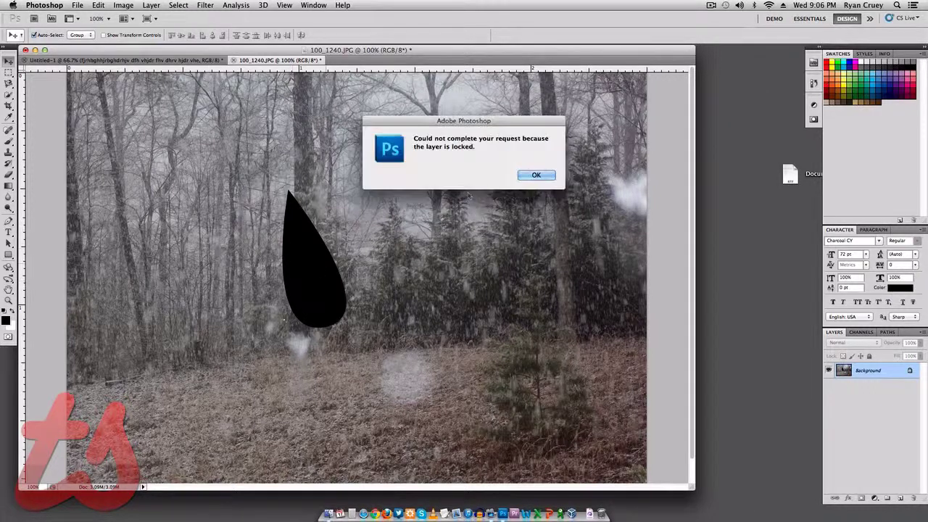
pyautogui.click(530, 175)
# Close 100_1240.JPG without saving and delete the work path beneath the curved text in Untitled-1
pyautogui.press('super+w')
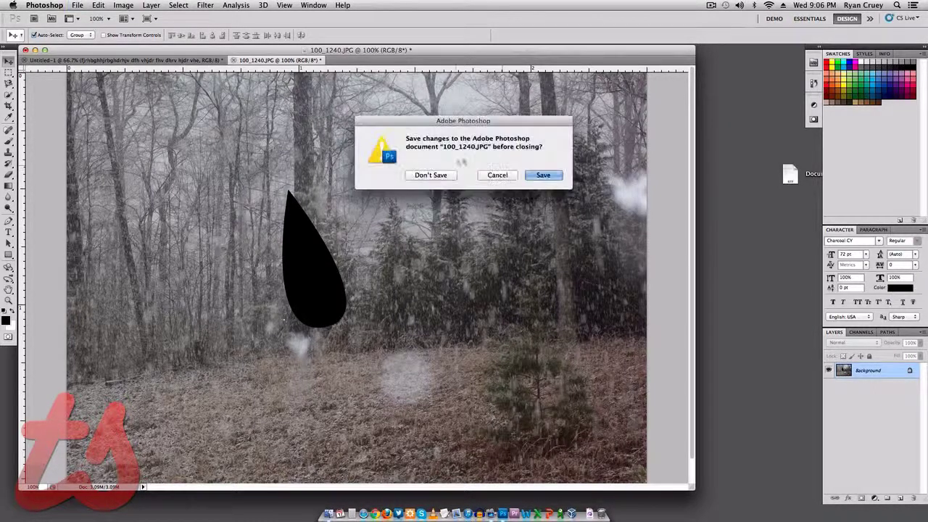
pyautogui.click(433, 175)
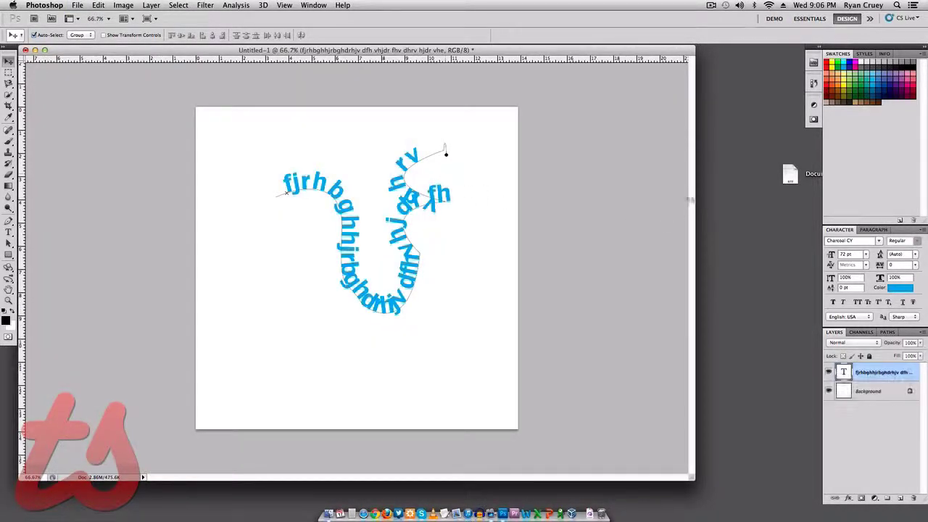
pyautogui.click(897, 426)
pyautogui.click(888, 332)
pyautogui.doubleClick(877, 345)
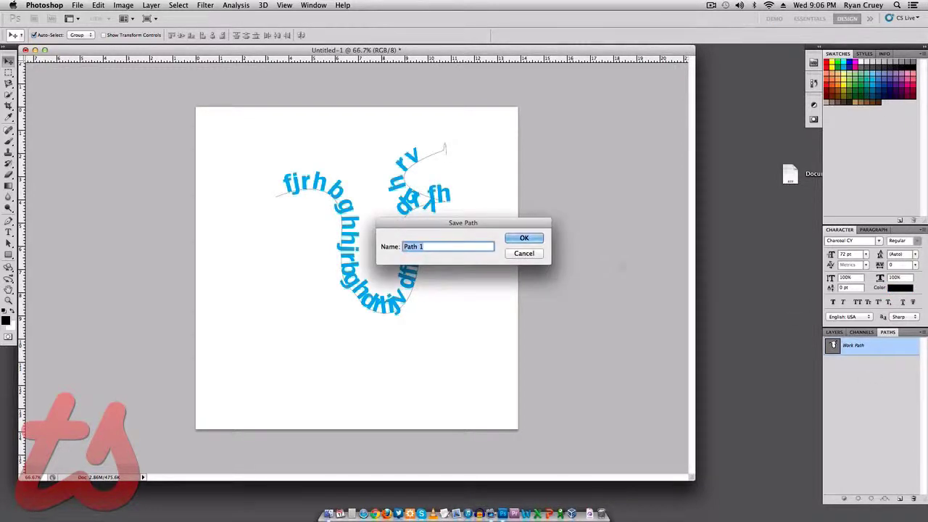
pyautogui.click(525, 253)
pyautogui.rightClick(867, 347)
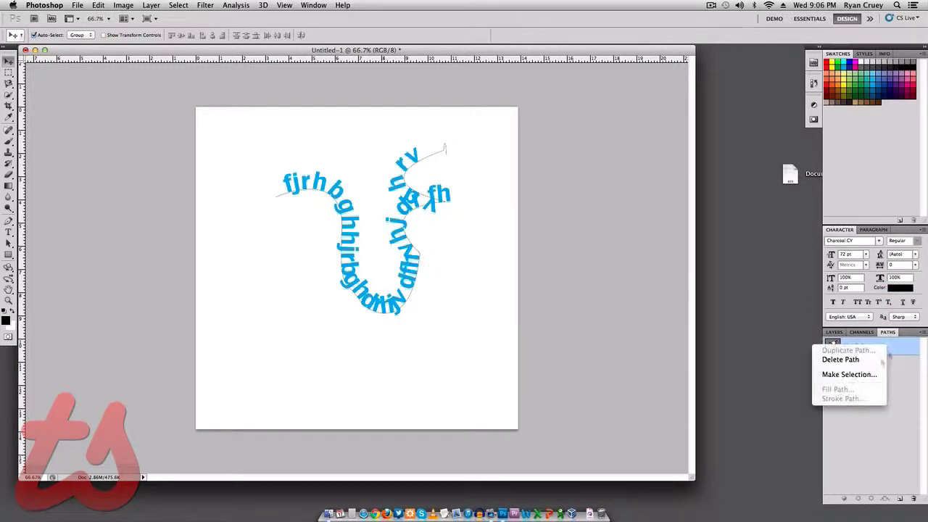
pyautogui.click(863, 361)
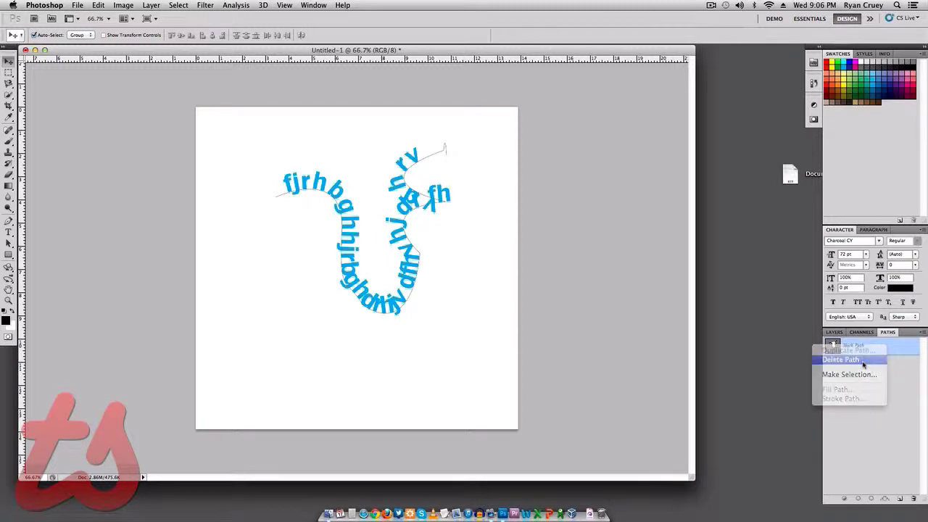
# Delete the blue curved text layer and add a new empty layer above the Background
pyautogui.click(835, 332)
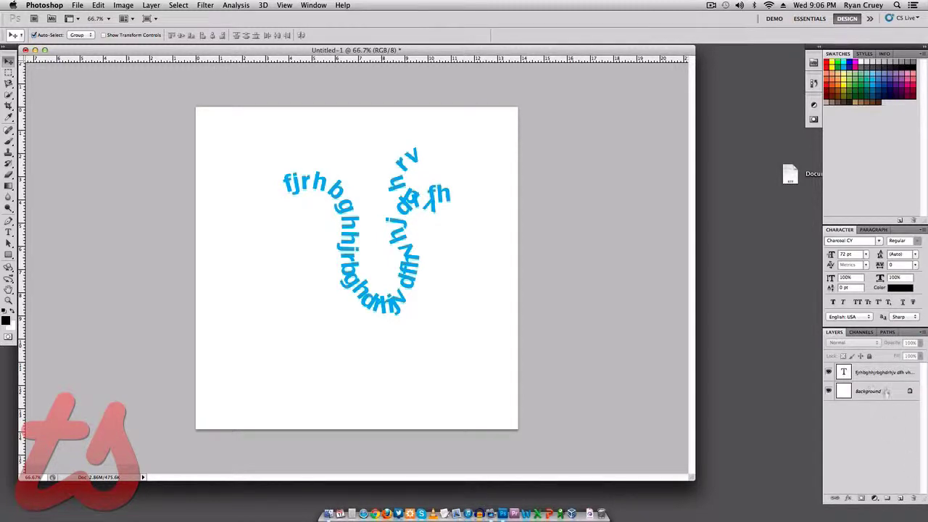
pyautogui.moveTo(886, 374); pyautogui.dragTo(907, 498)
pyautogui.click(900, 497)
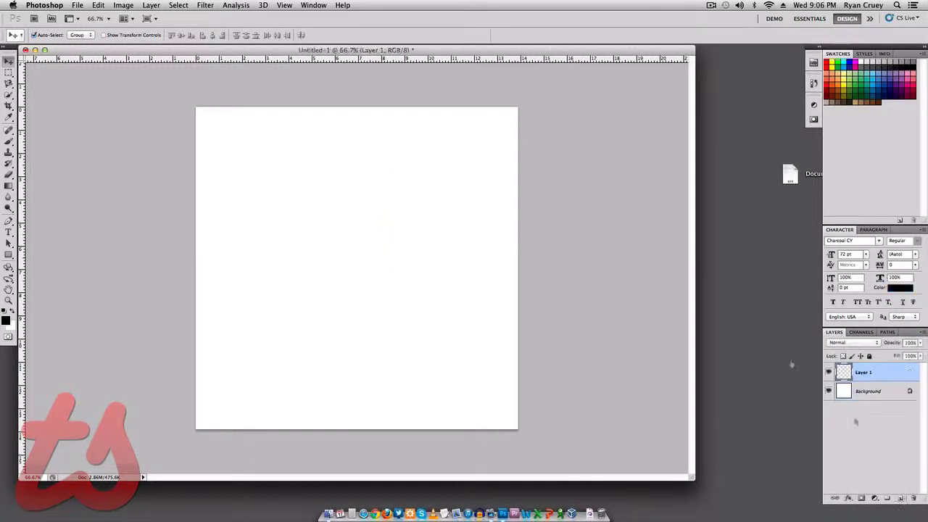
# Set the foreground color to green, hex 009300
pyautogui.click(5, 320)
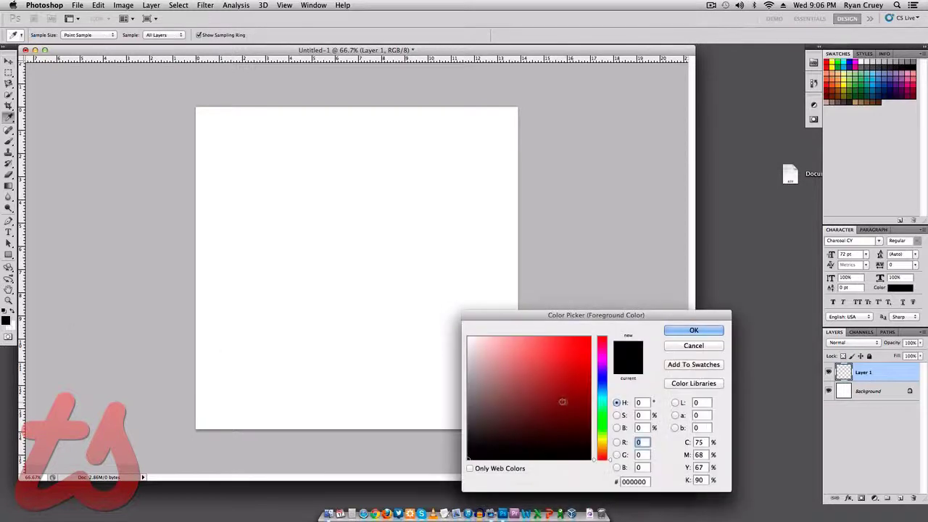
pyautogui.click(602, 419)
pyautogui.click(590, 388)
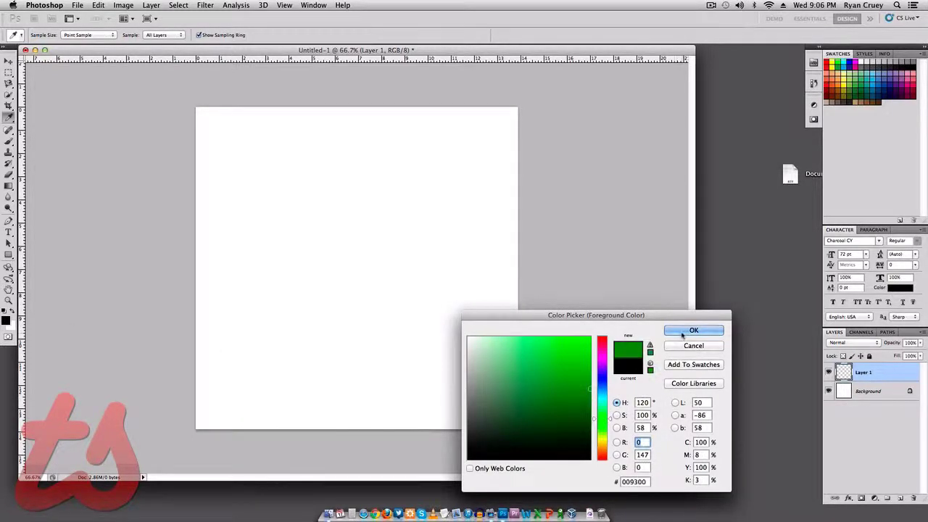
pyautogui.click(693, 332)
# Draw a closed path with a wavy hill outline across the lower canvas, extending past its side and bottom edges
pyautogui.press('p')
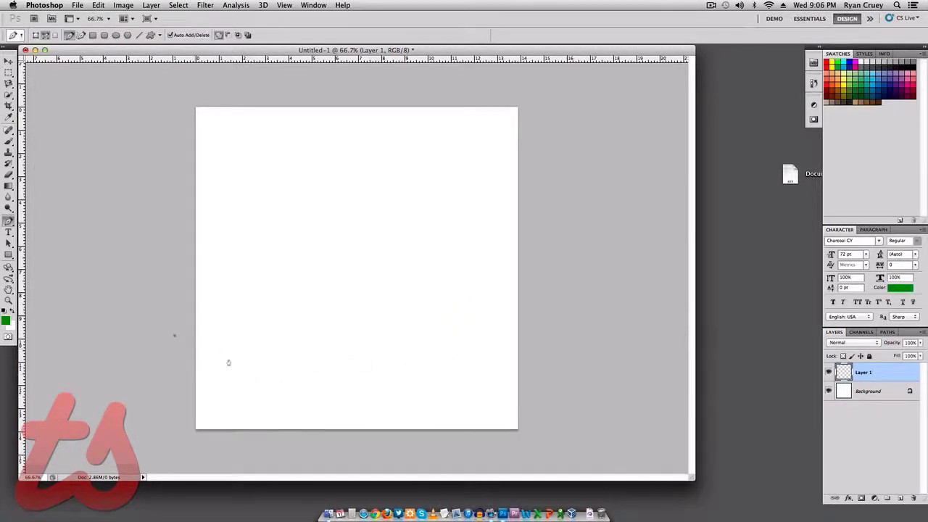
pyautogui.moveTo(310, 371); pyautogui.dragTo(359, 446)
pyautogui.click(310, 375)
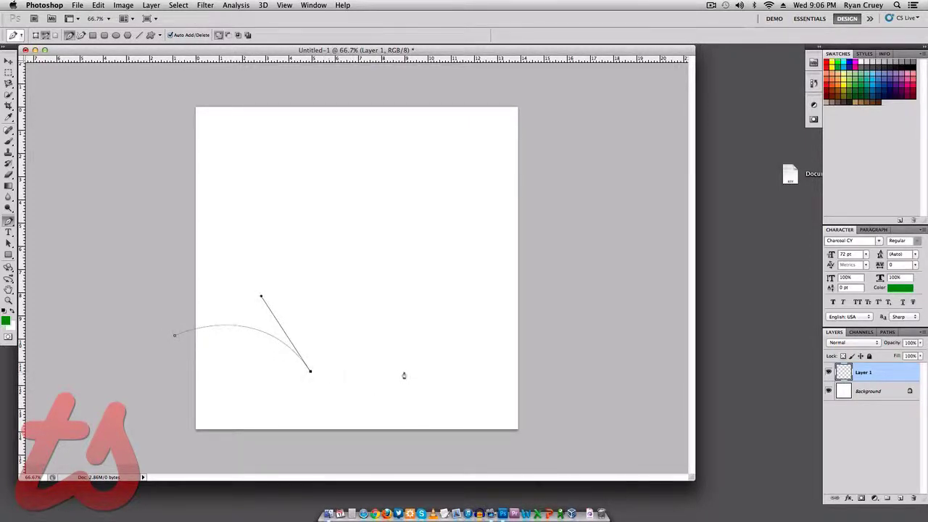
pyautogui.moveTo(404, 372); pyautogui.dragTo(475, 319)
pyautogui.moveTo(563, 373); pyautogui.dragTo(597, 421)
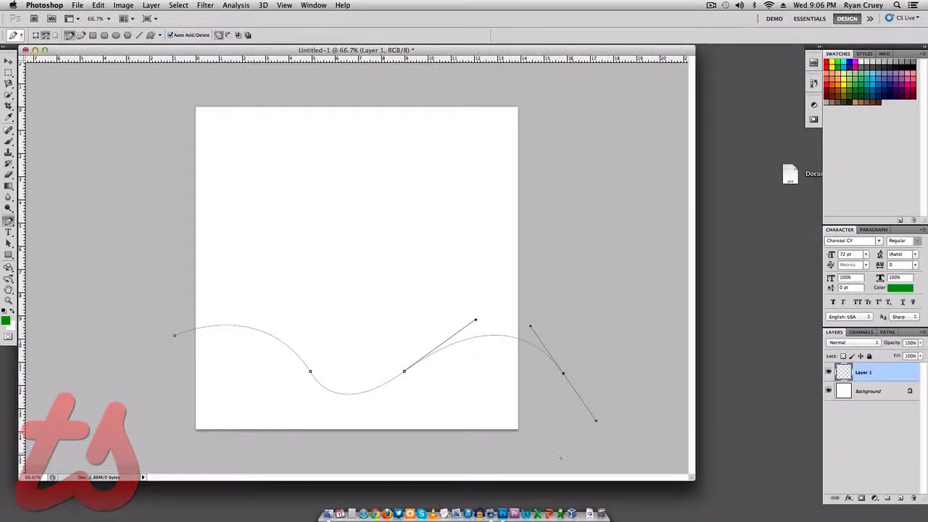
pyautogui.click(564, 456)
pyautogui.keyDown('shift'); pyautogui.click(173, 444); pyautogui.keyUp('shift')
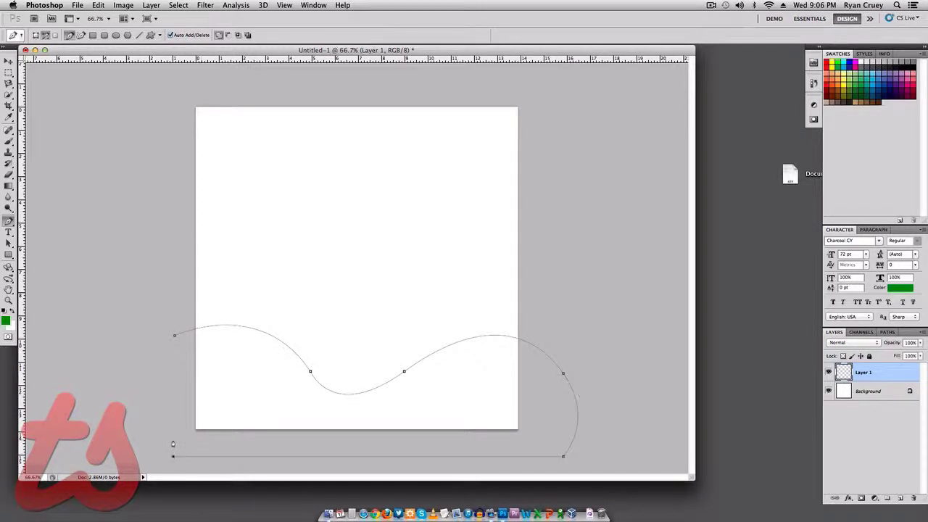
pyautogui.moveTo(172, 336); pyautogui.dragTo(188, 330)
pyautogui.keyDown('super'); pyautogui.click(201, 349); pyautogui.keyUp('super')
# Fill the hill path with the green foreground color
pyautogui.click(888, 332)
pyautogui.rightClick(886, 345)
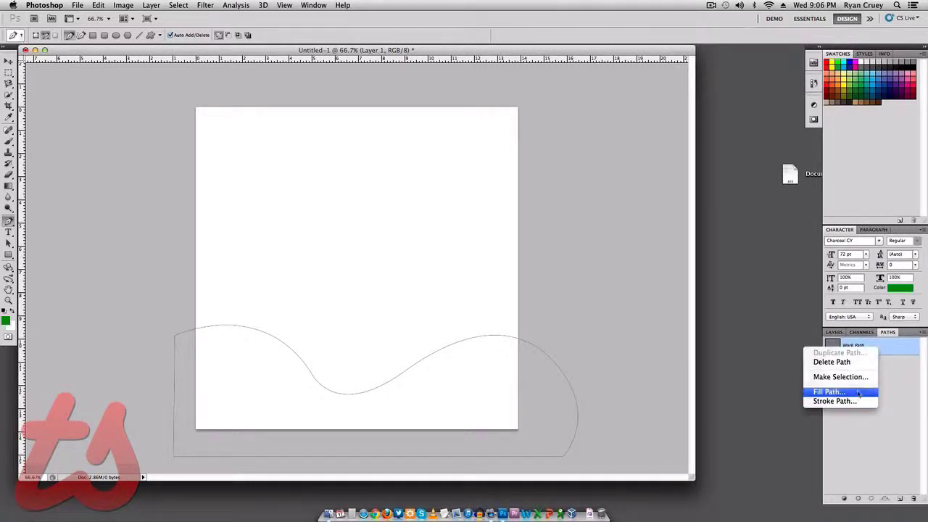
pyautogui.click(856, 387)
pyautogui.click(537, 179)
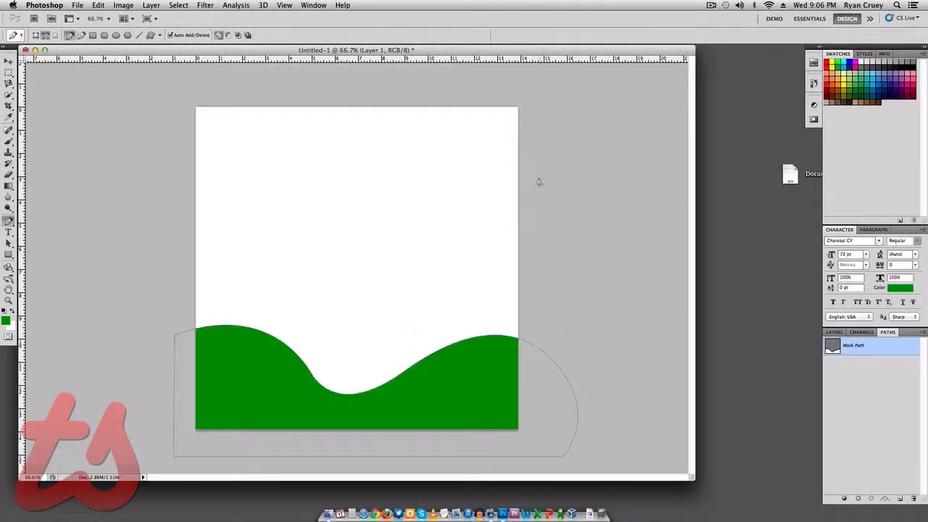
pyautogui.rightClick(852, 347)
pyautogui.click(855, 400)
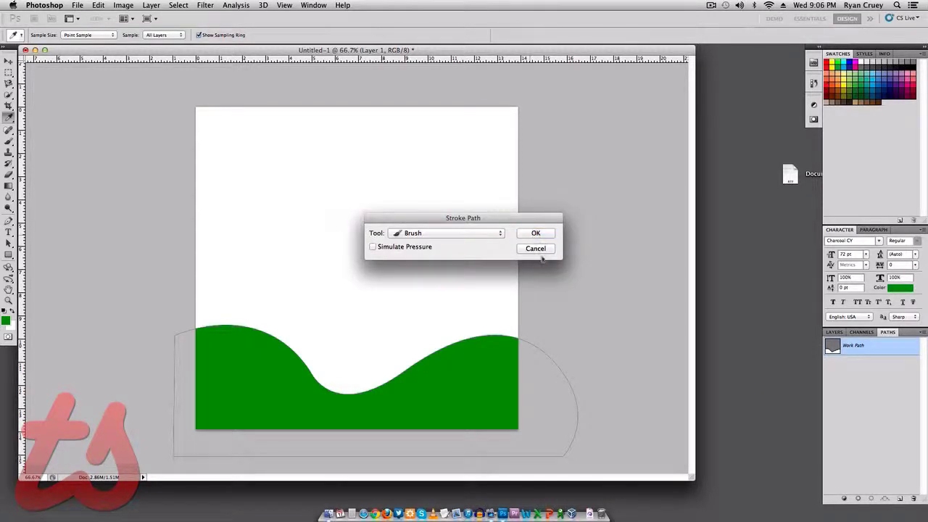
pyautogui.click(536, 249)
# Delete the hill's work path and duplicate the green hill layer
pyautogui.rightClick(852, 346)
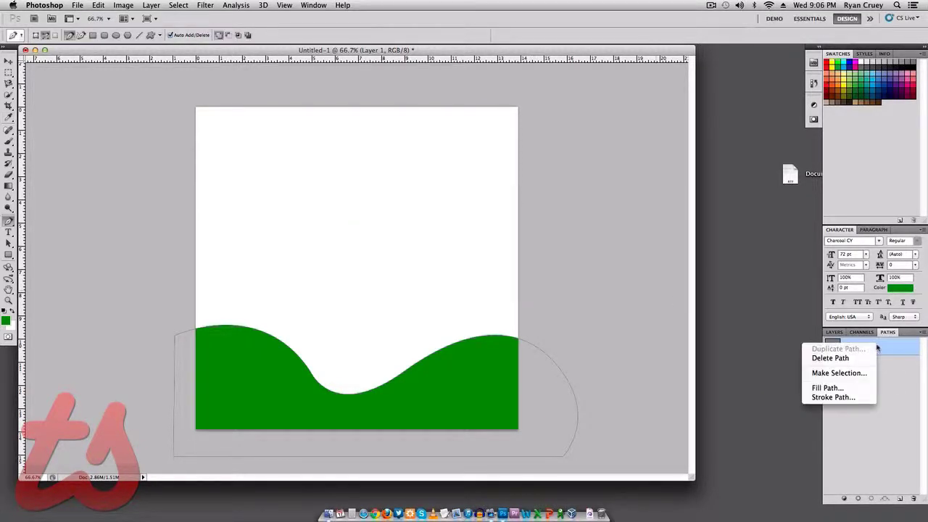
pyautogui.click(842, 362)
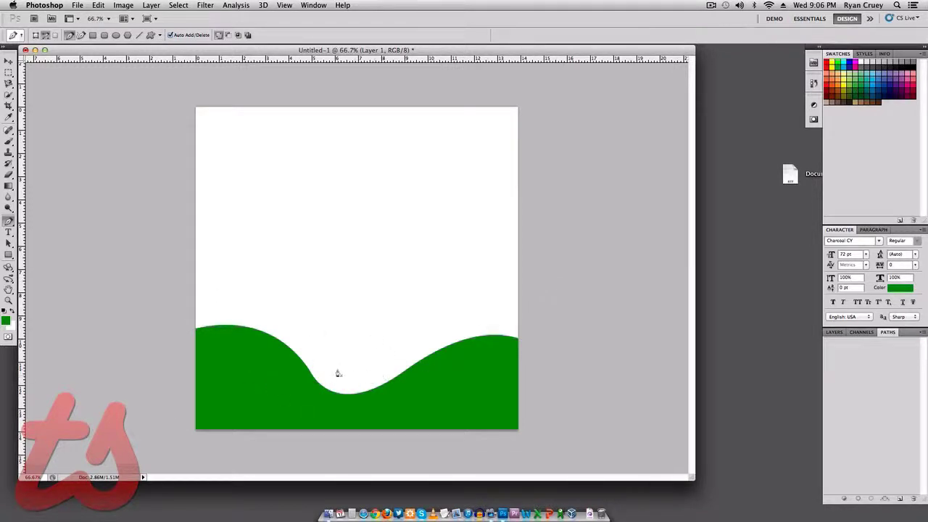
pyautogui.press('super+j')
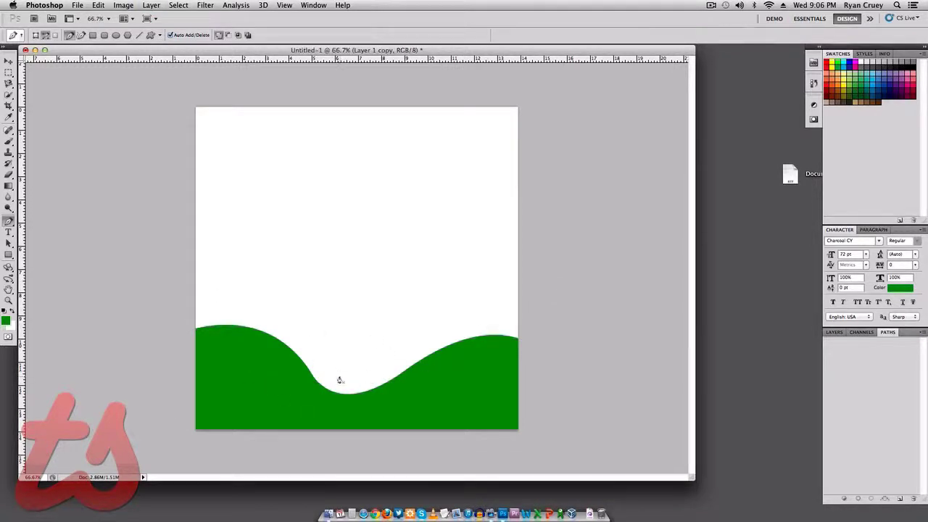
# Move both green hill layers up from the canvas bottom, and shift the duplicate farther up so it sits above the original
pyautogui.press('v')
pyautogui.moveTo(377, 425); pyautogui.dragTo(414, 357)
pyautogui.click(835, 332)
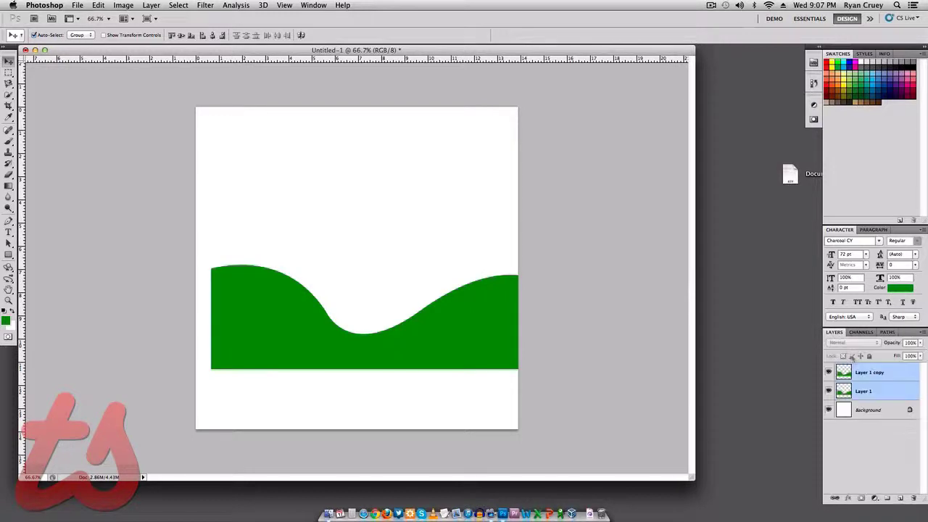
pyautogui.moveTo(301, 355); pyautogui.dragTo(286, 253)
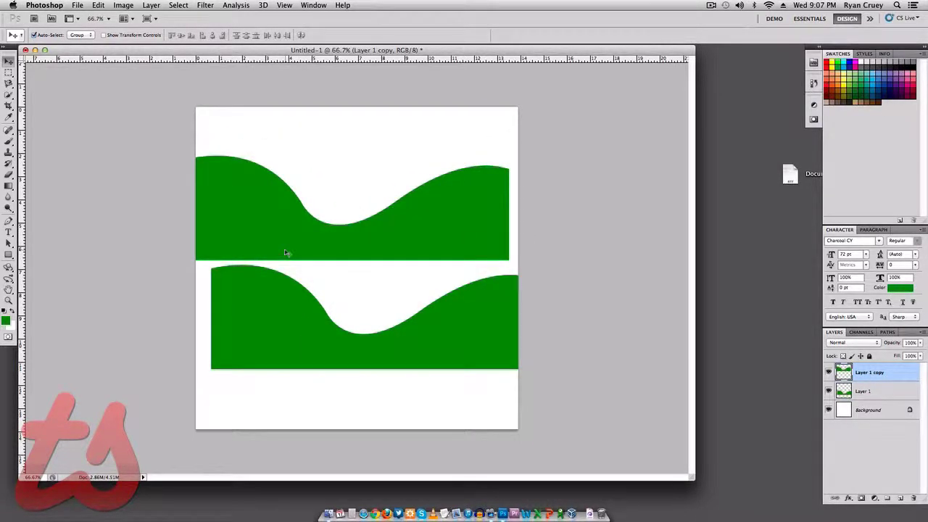